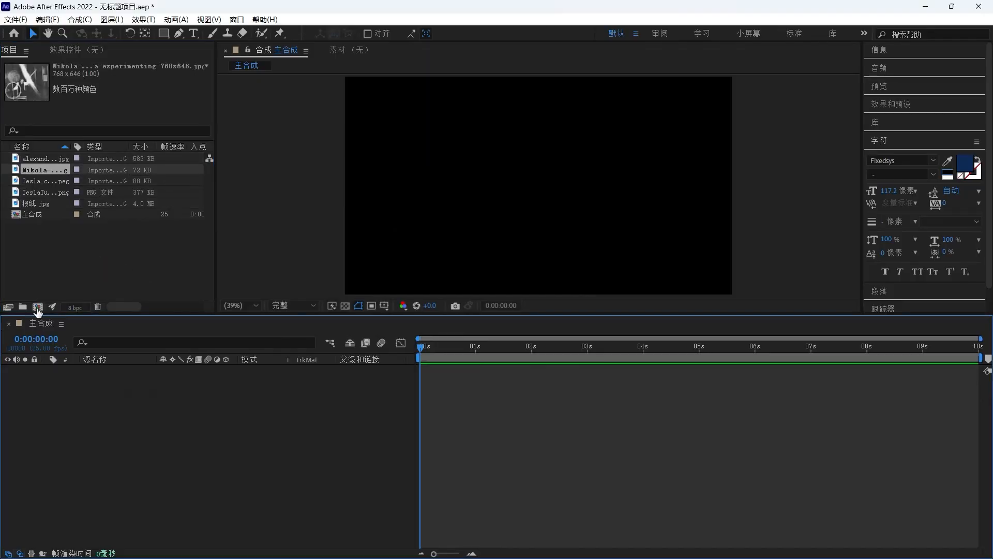
# Create a new composition named 照片1 with the HDTV 1080 25 preset
pyautogui.hotkey('ctrl', 'n')
pyautogui.write('照片1')
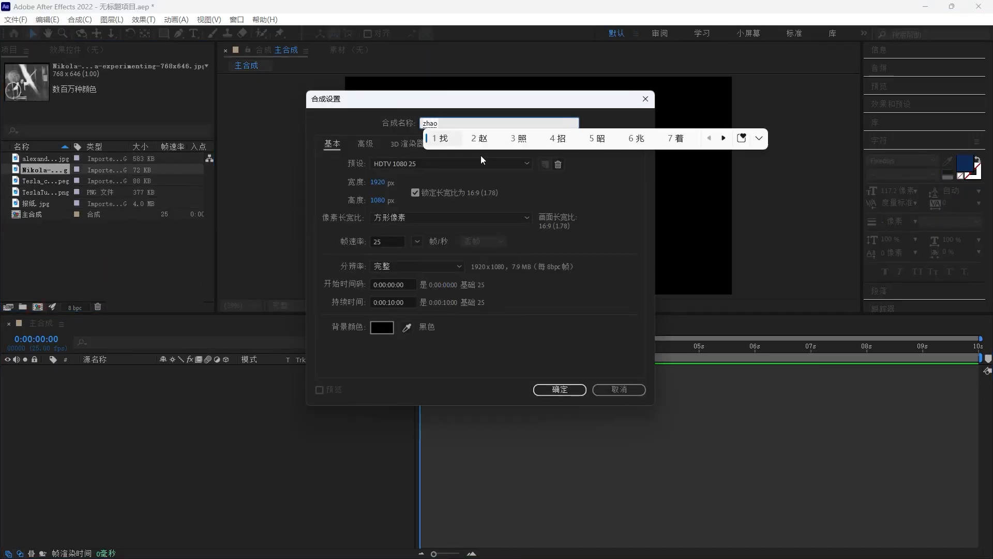
pyautogui.press('Return')
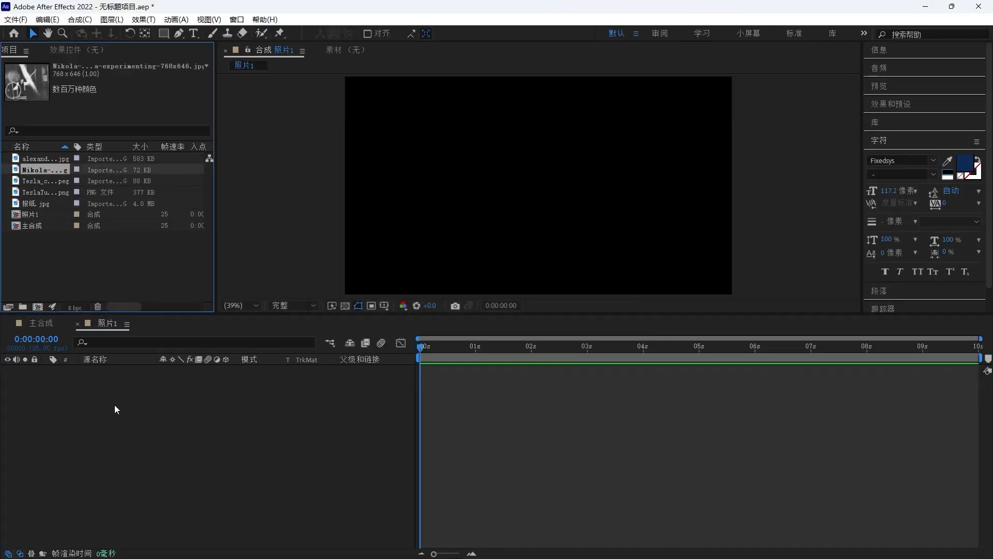
# Add the Nikola Tesla experimenting photo to 照片1, scale it up to fill the frame, and close that composition
pyautogui.moveTo(45, 170); pyautogui.dragTo(114, 405)
pyautogui.moveTo(389, 313); pyautogui.dragTo(389, 359)
pyautogui.moveTo(632, 287); pyautogui.dragTo(784, 329)
pyautogui.click(78, 369)
# Create a composition from the alexandra_koch-polaroid image and mask out its upper-left polaroid with a four-corner Pen path
pyautogui.moveTo(54, 158); pyautogui.dragTo(38, 352)
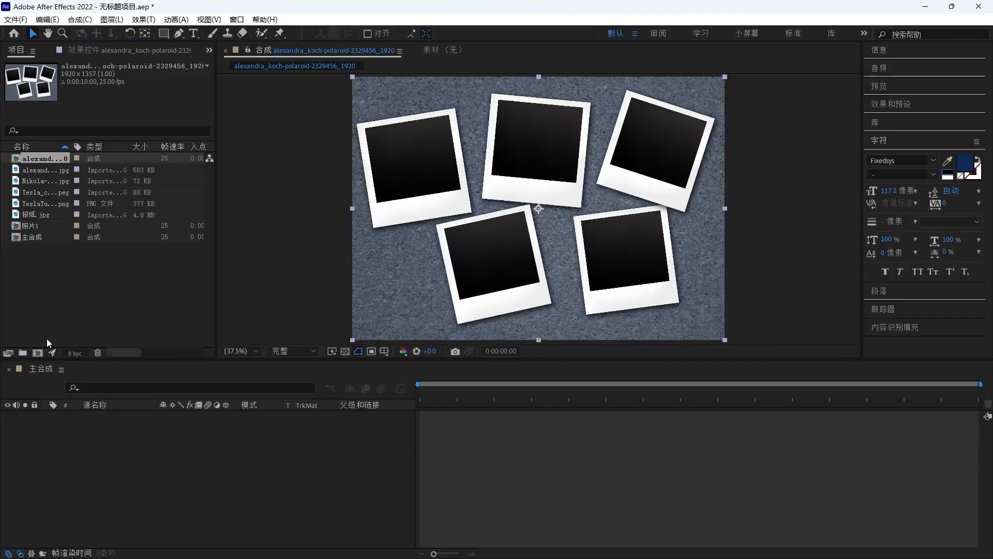
pyautogui.scroll(2, 341, 233)
pyautogui.press('space')
pyautogui.moveTo(302, 151); pyautogui.dragTo(559, 271)
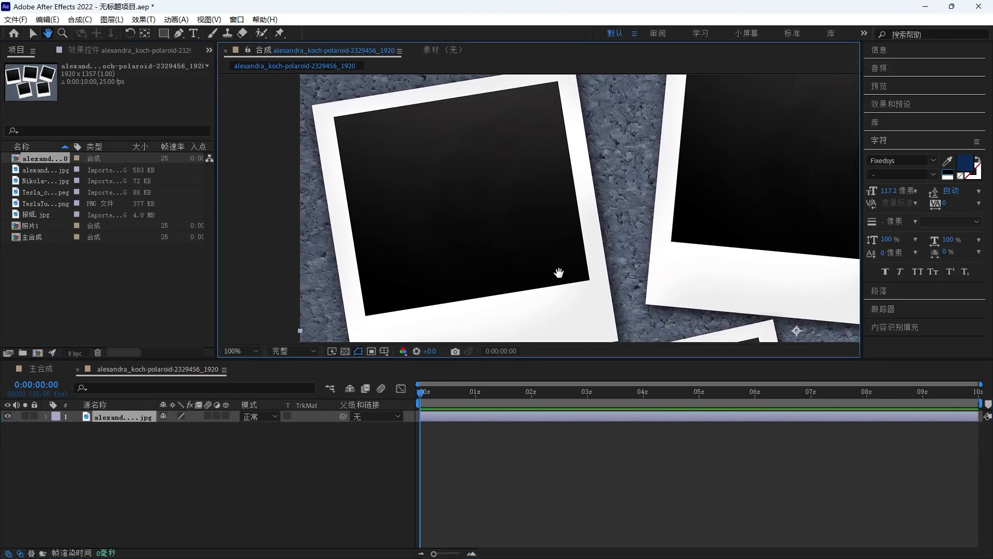
pyautogui.click(177, 34)
pyautogui.click(320, 110)
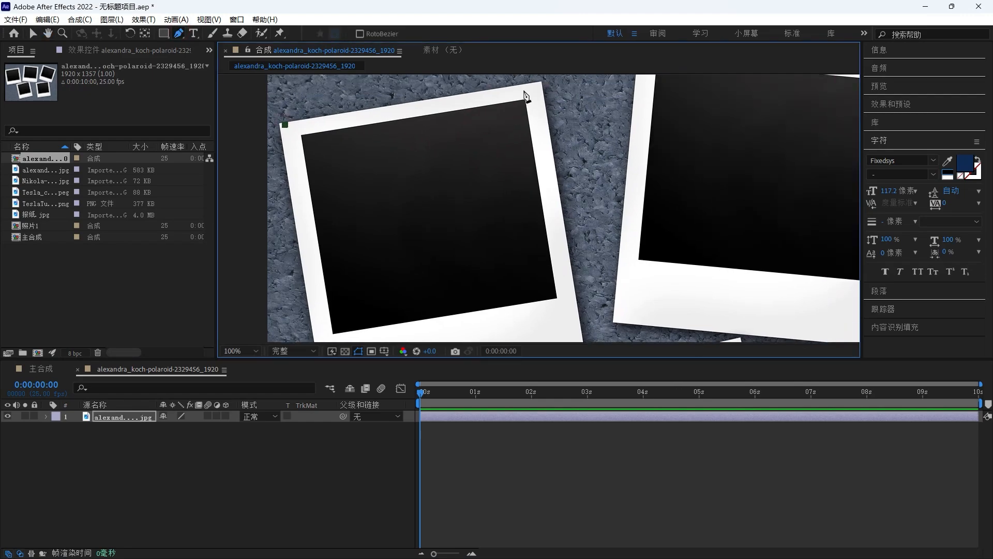
pyautogui.moveTo(573, 303); pyautogui.dragTo(558, 237)
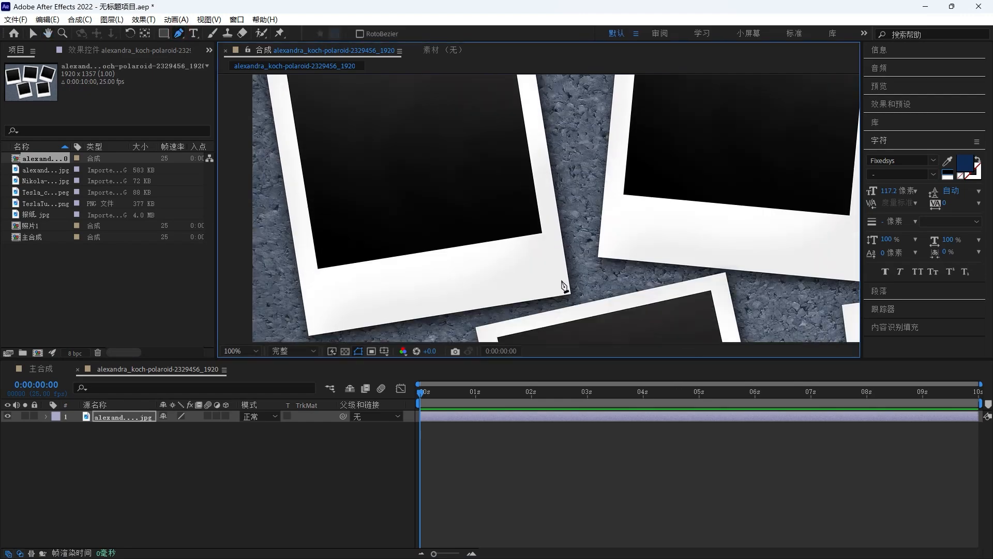
pyautogui.click(313, 328)
pyautogui.moveTo(324, 204); pyautogui.dragTo(346, 276)
pyautogui.click(291, 133)
# Pre-compose the masked polaroid layer as 相框, moving all attributes into the new composition
pyautogui.rightClick(139, 416)
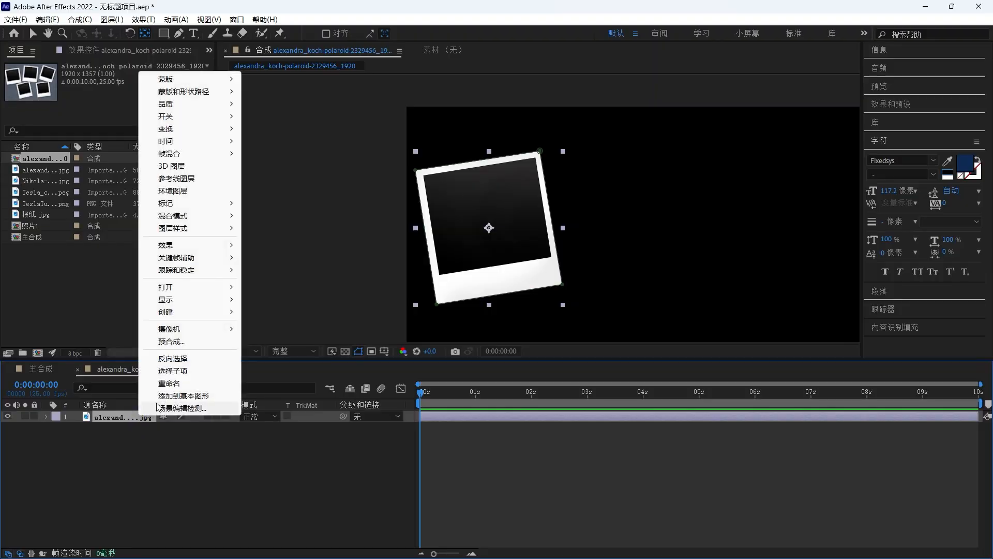
pyautogui.click(172, 341)
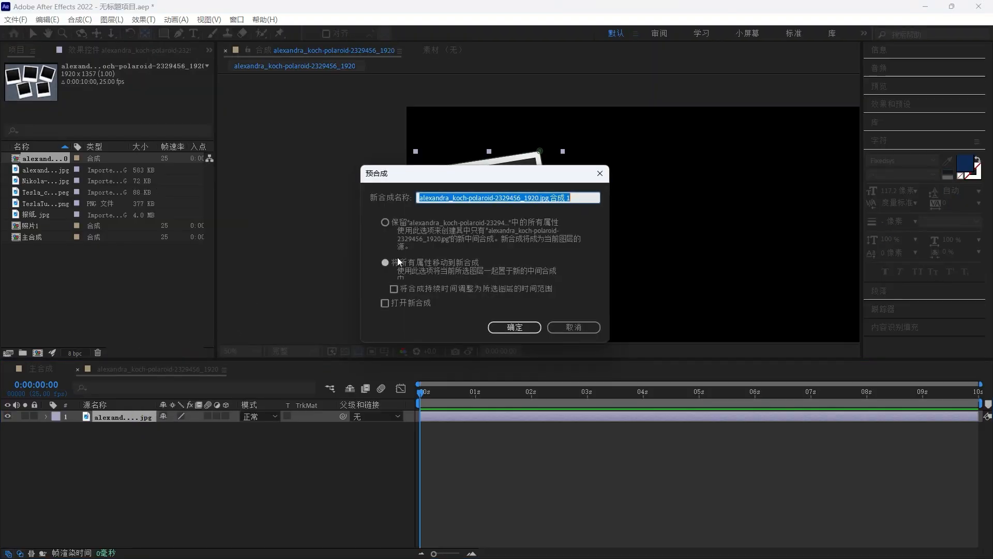
pyautogui.write('相框')
pyautogui.click(515, 327)
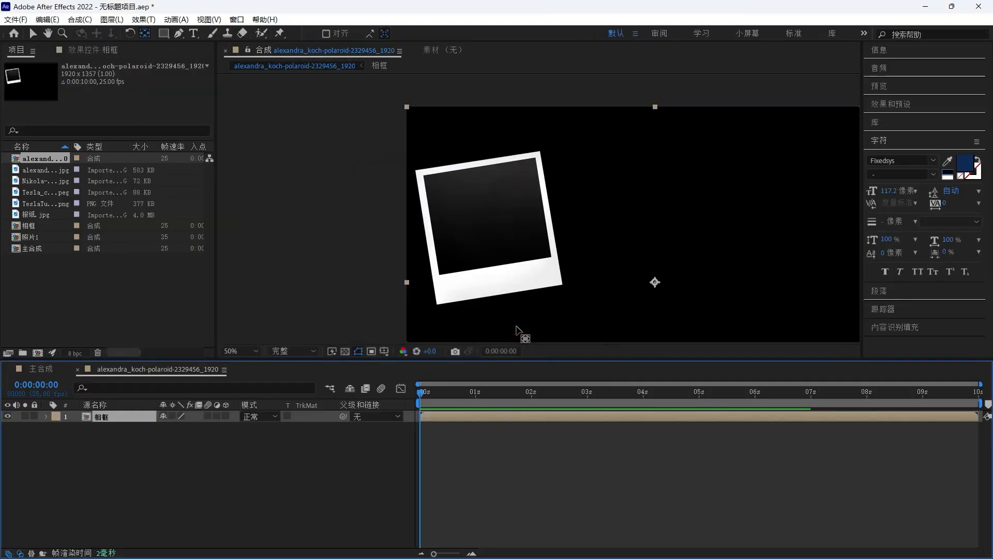
# Straighten the 相框 layer, stretch its scale to 100 by 128%, and move it toward the composition's centre
pyautogui.press('r')
pyautogui.moveTo(172, 429); pyautogui.dragTo(183, 428)
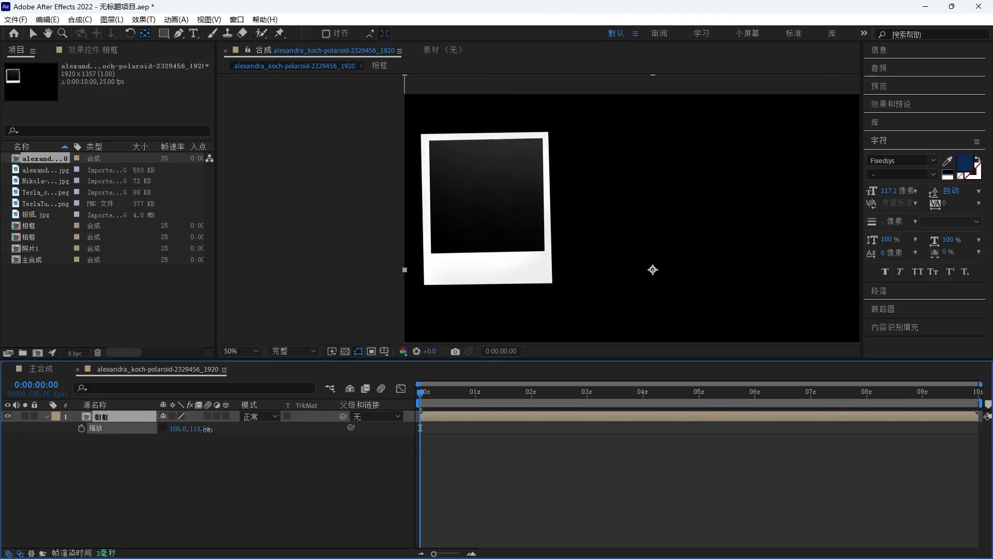
pyautogui.moveTo(199, 429); pyautogui.dragTo(216, 430)
pyautogui.click(271, 472)
pyautogui.click(34, 33)
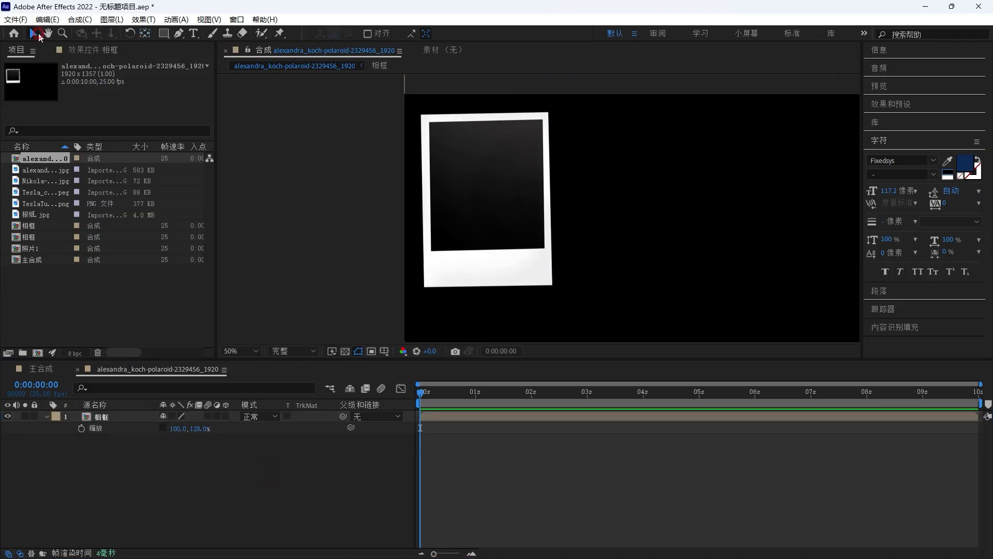
pyautogui.moveTo(511, 208); pyautogui.dragTo(644, 207)
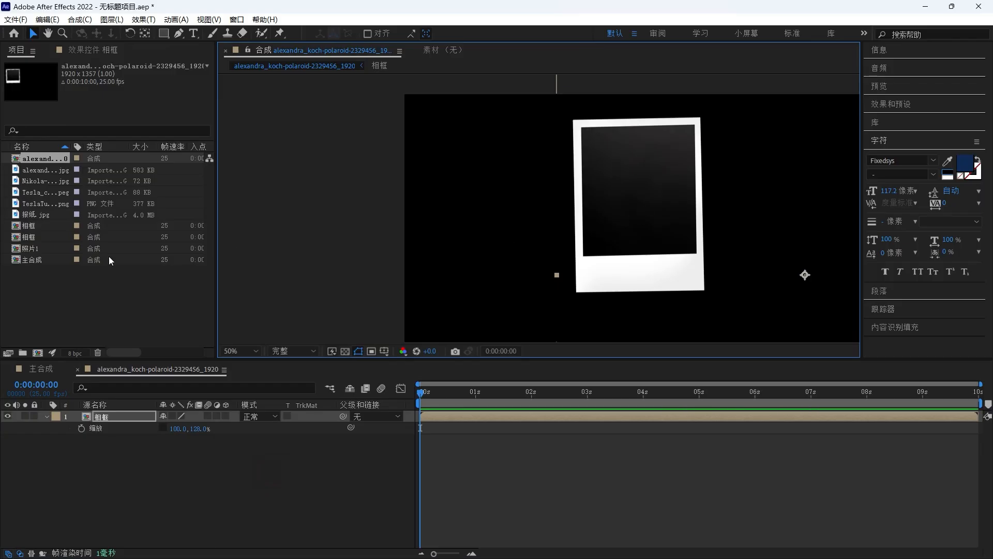
# Add Tesla_circa_1890.jpeg above 相框 in 主合成 and scale it down to about 56% to cover the polaroid
pyautogui.click(52, 194)
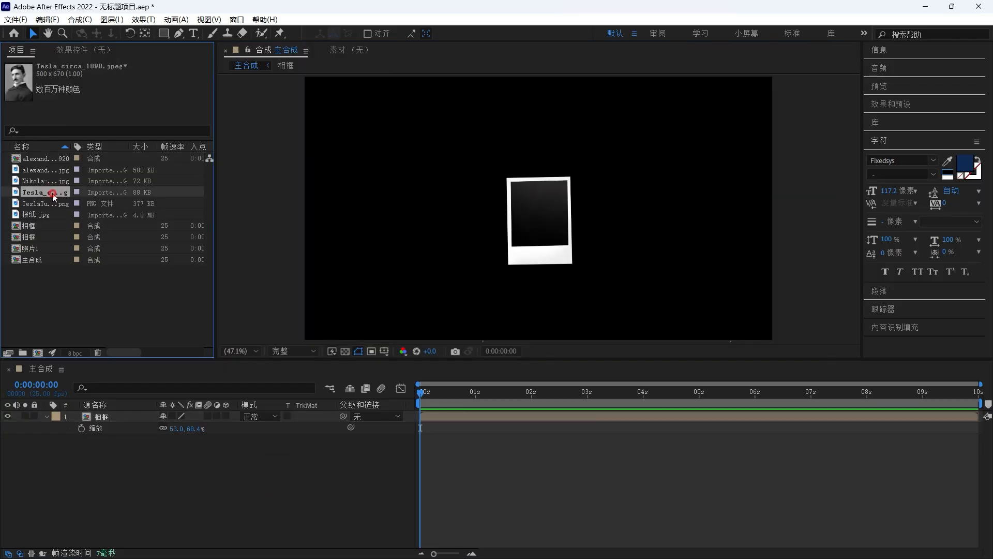
pyautogui.moveTo(53, 196); pyautogui.dragTo(120, 412)
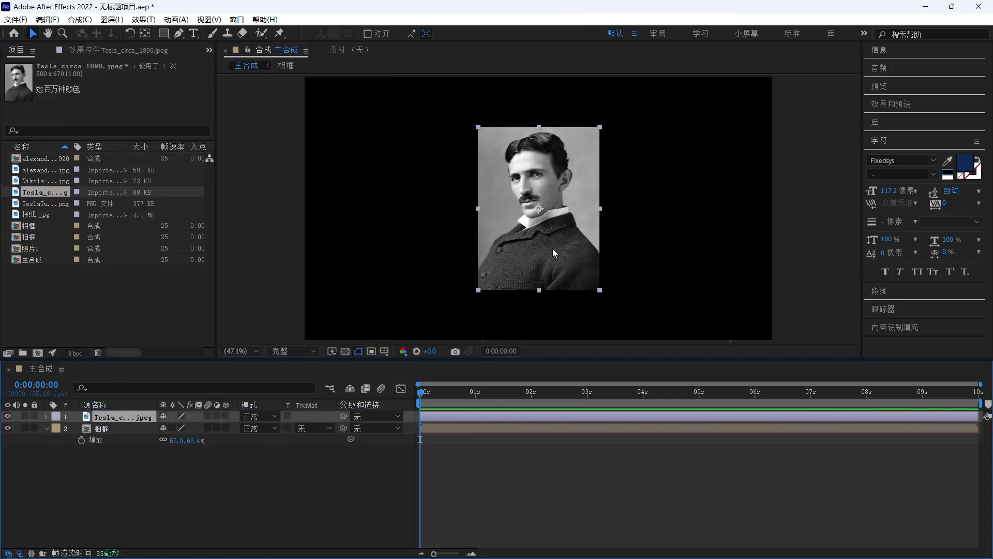
pyautogui.moveTo(599, 290); pyautogui.dragTo(572, 245)
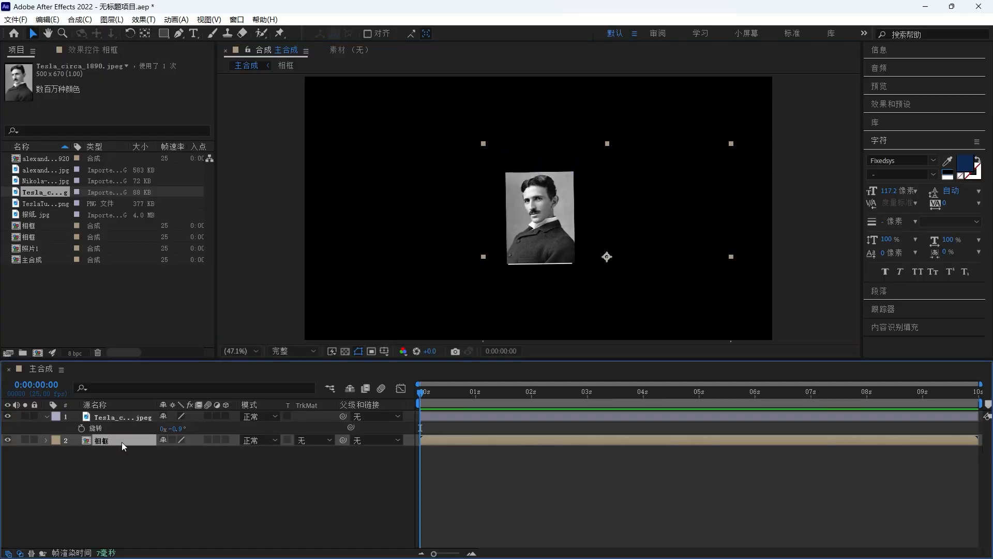
# Duplicate 相框 above the portrait and apply a 曲线 effect to the copy with a steep black-to-white contrast curve
pyautogui.hotkey('ctrl', 'd')
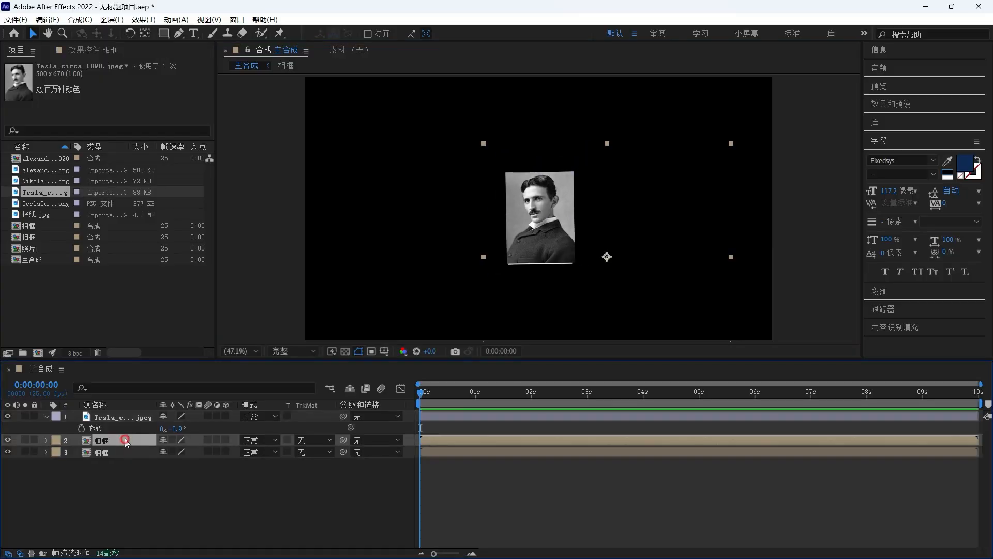
pyautogui.moveTo(125, 438); pyautogui.dragTo(132, 412)
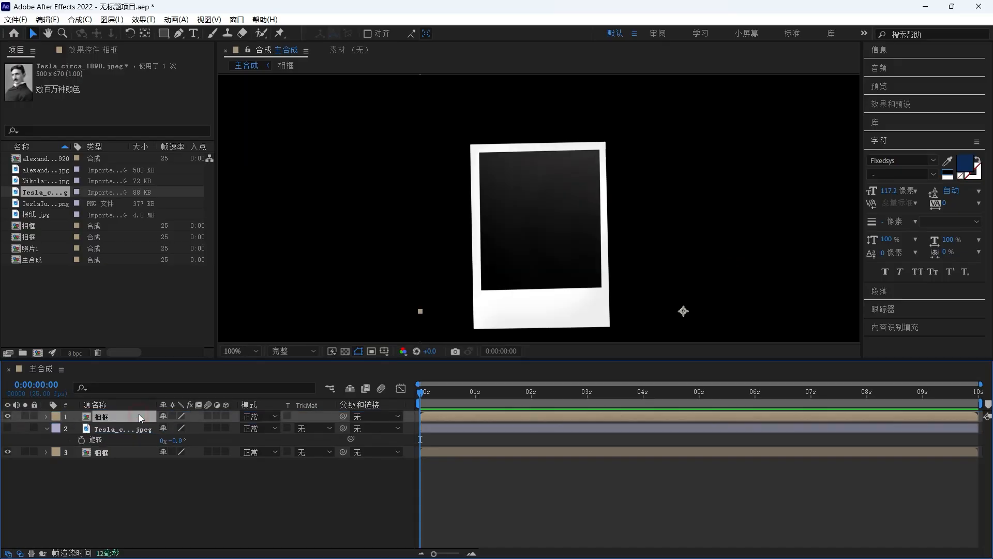
pyautogui.hotkey('ctrl', 'space')
pyautogui.write('曲线')
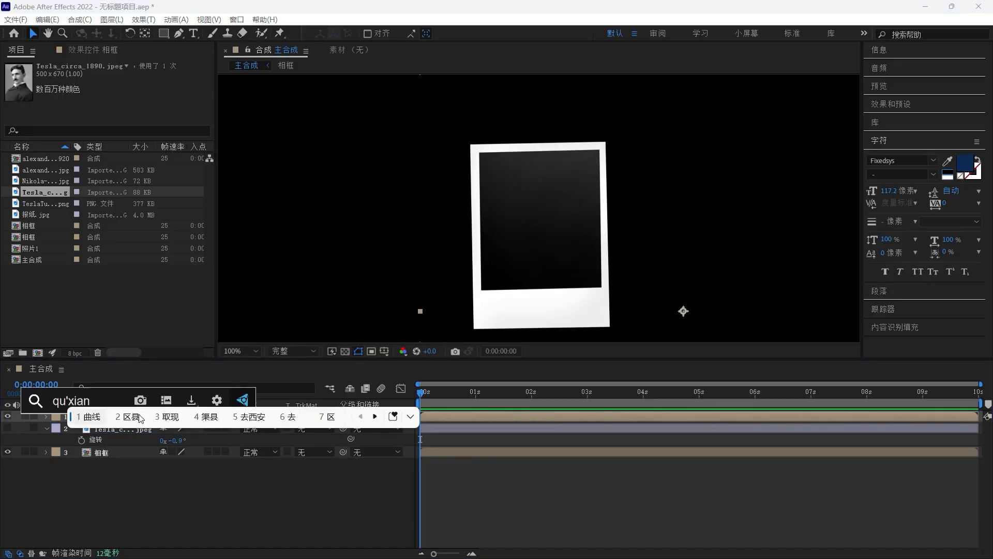
pyautogui.press('Return')
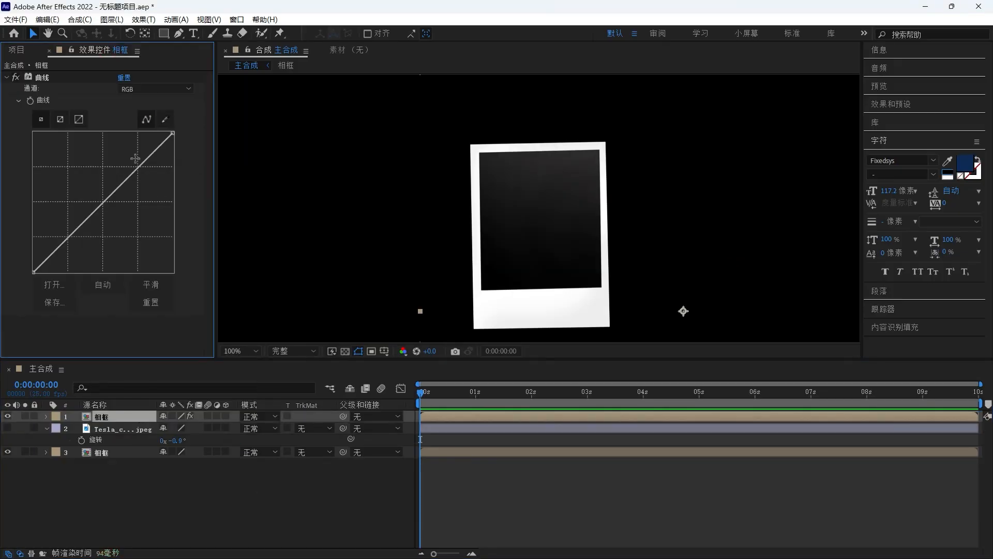
pyautogui.moveTo(131, 170); pyautogui.dragTo(113, 134)
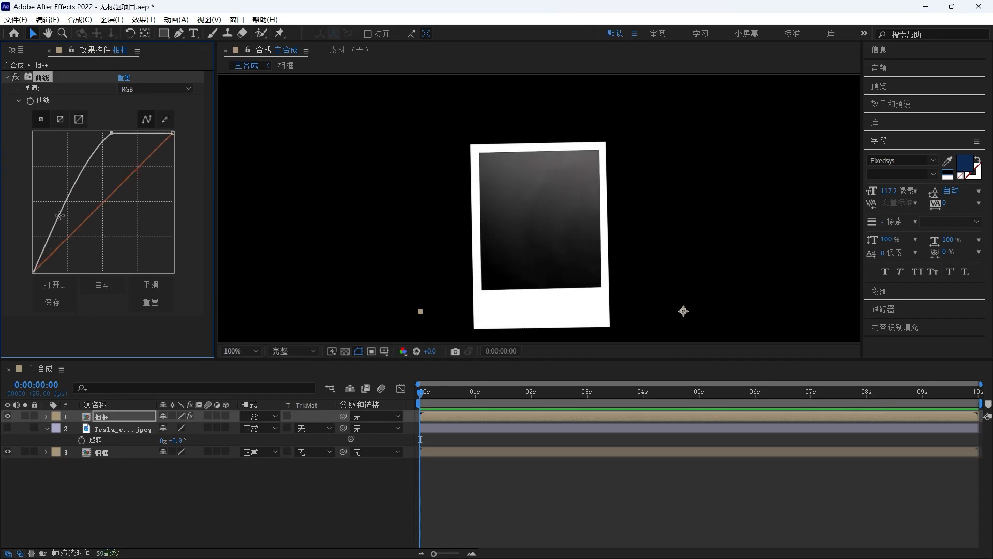
pyautogui.moveTo(63, 212); pyautogui.dragTo(95, 271)
# Show the portrait layer, set its track matte to 亮度反转遮罩 of 相框, and fine-tune its scale to fit the frame
pyautogui.click(7, 428)
pyautogui.click(313, 428)
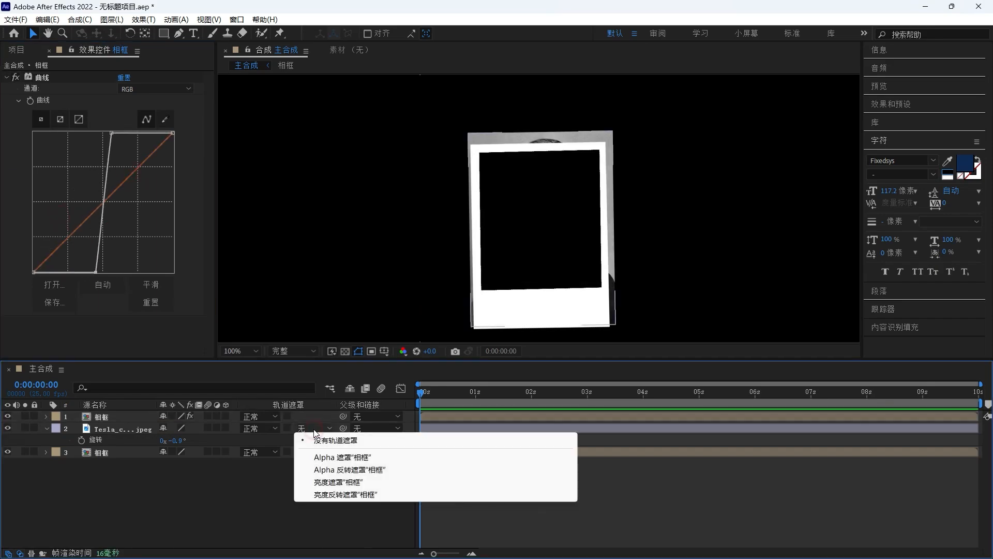
pyautogui.click(342, 495)
pyautogui.click(131, 429)
pyautogui.press('s')
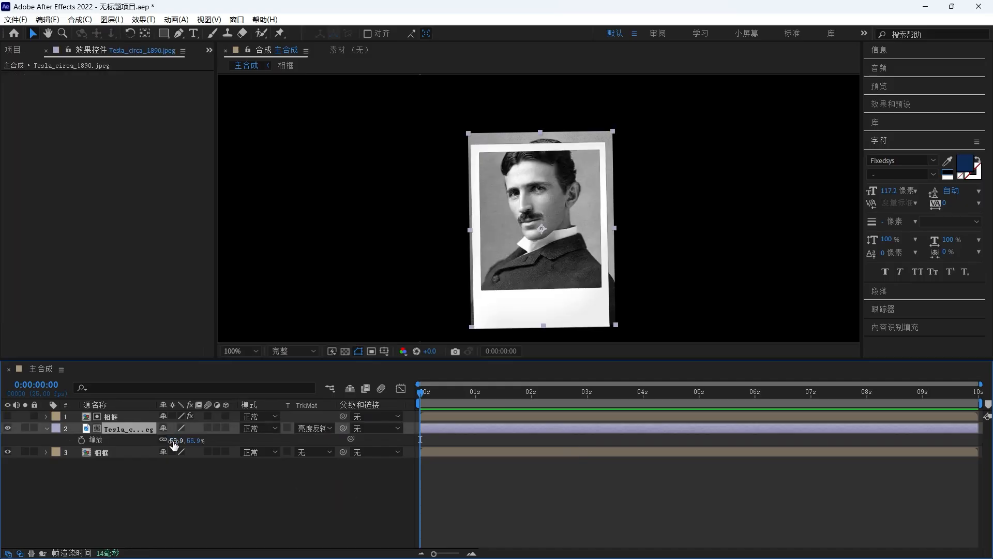
pyautogui.moveTo(173, 443); pyautogui.dragTo(169, 445)
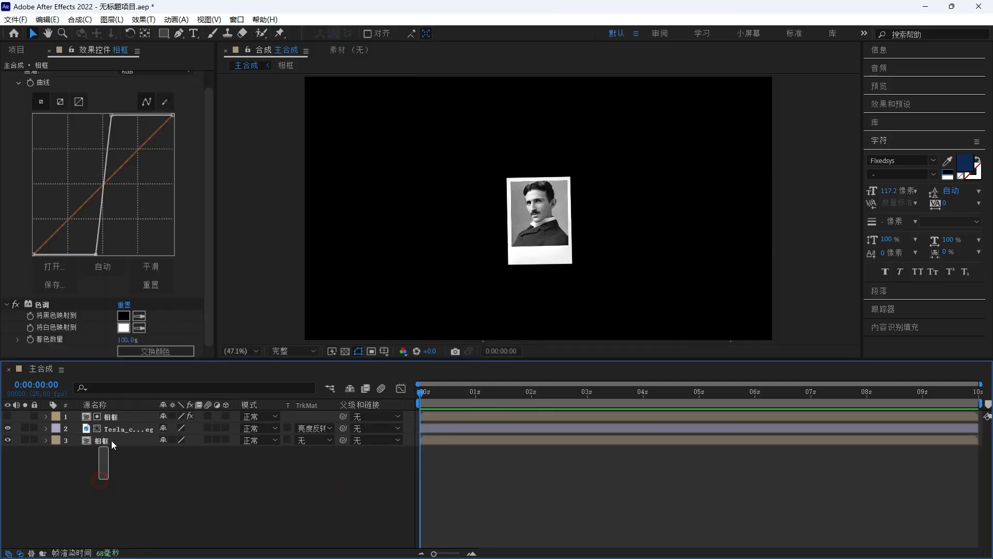
# Pre-compose the portrait and both 相框 layers as 人像
pyautogui.click(111, 441)
pyautogui.keyDown('shift'); pyautogui.click(129, 416); pyautogui.keyUp('shift')
pyautogui.rightClick(130, 420)
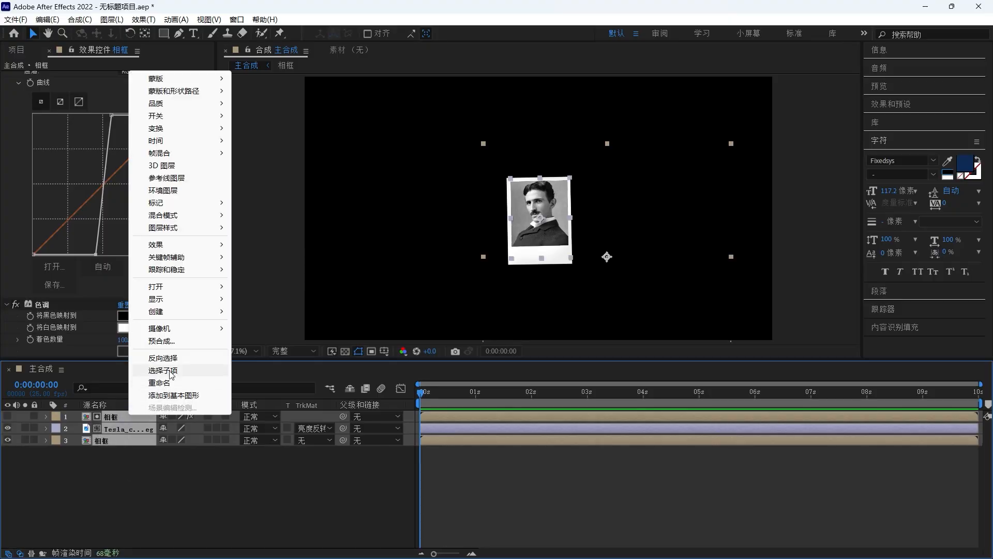
pyautogui.click(186, 341)
pyautogui.write('人像')
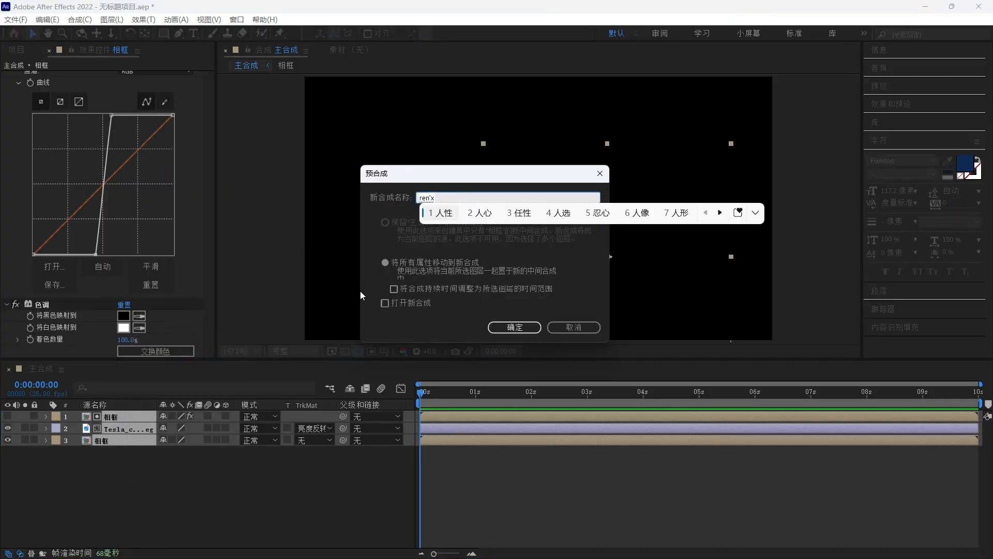
pyautogui.press('Return')
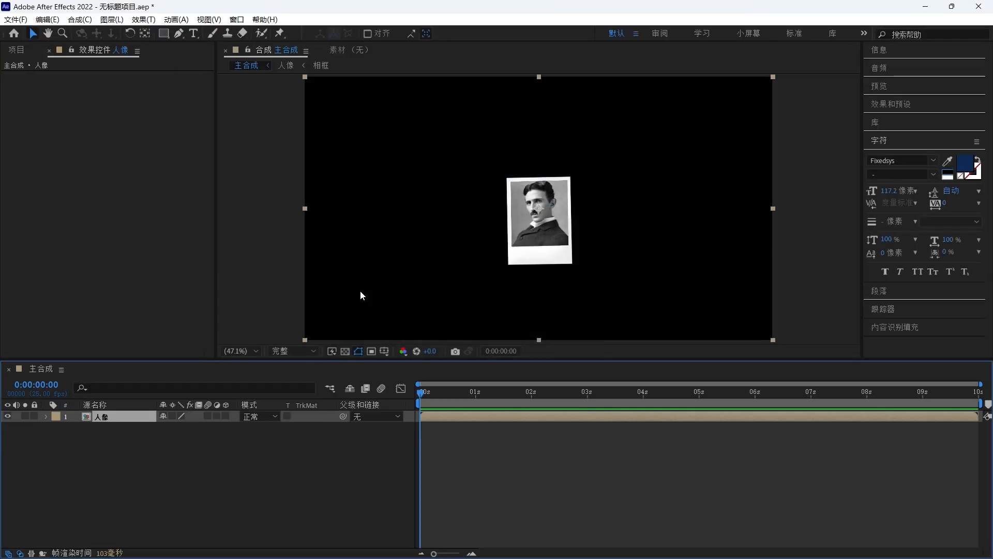
# Add the 照片1 composition beneath 人像 in 主合成 and place 报纸.jpg between them
pyautogui.click(16, 50)
pyautogui.moveTo(31, 259); pyautogui.dragTo(92, 436)
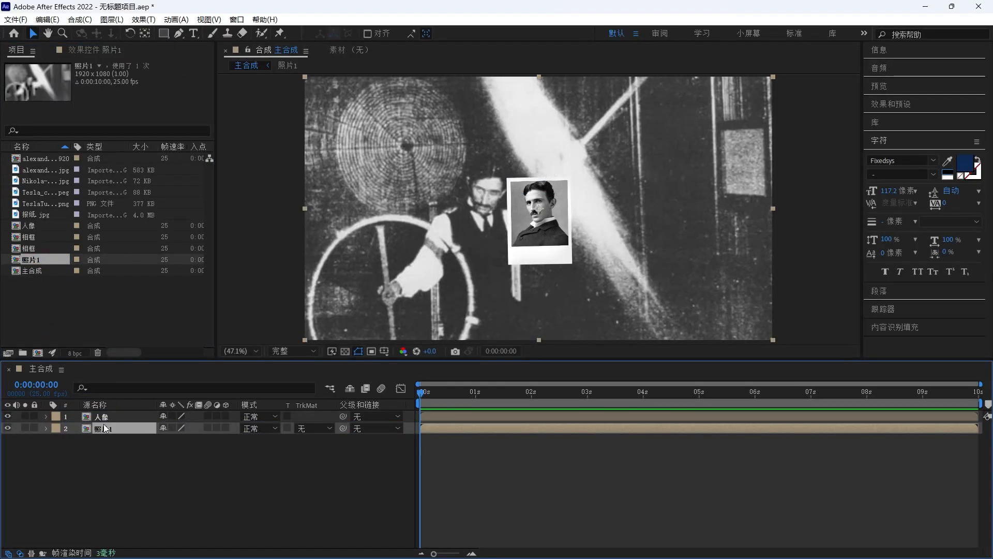
pyautogui.moveTo(54, 213); pyautogui.dragTo(141, 425)
# Shift the 报纸.jpg and 人像 layers to start at 2 s and scale the newspaper down to just beyond the frame
pyautogui.moveTo(466, 428); pyautogui.dragTo(541, 430)
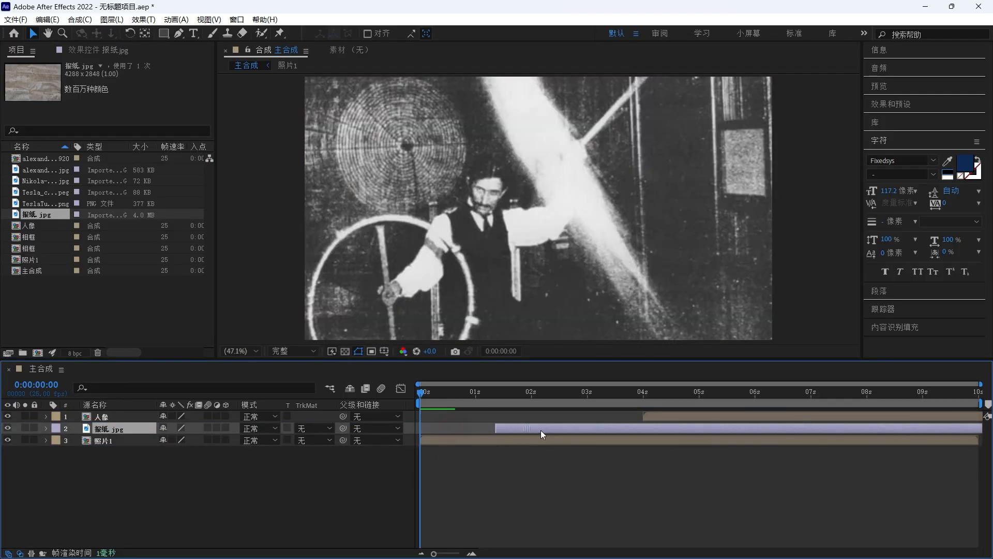
pyautogui.moveTo(666, 417); pyautogui.dragTo(555, 418)
pyautogui.moveTo(677, 299); pyautogui.dragTo(603, 240)
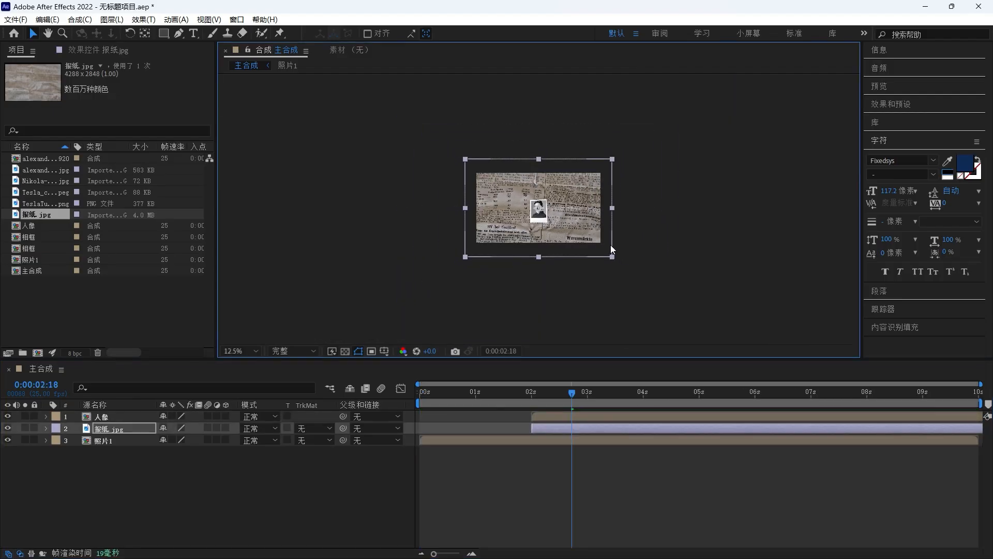
# Create an adjustment layer on top of 主合成 and apply the 曝光度 effect to it
pyautogui.rightClick(411, 416)
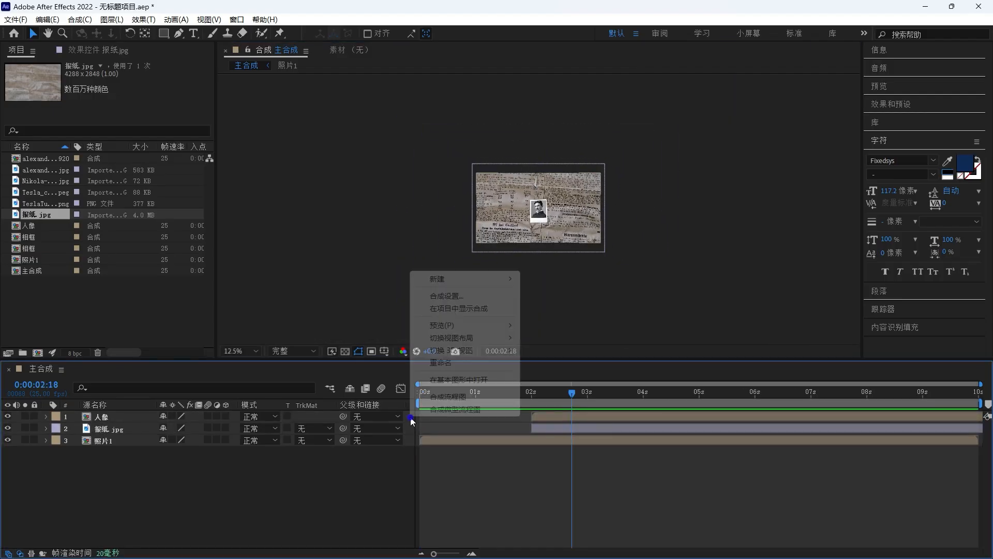
pyautogui.moveTo(466, 280)
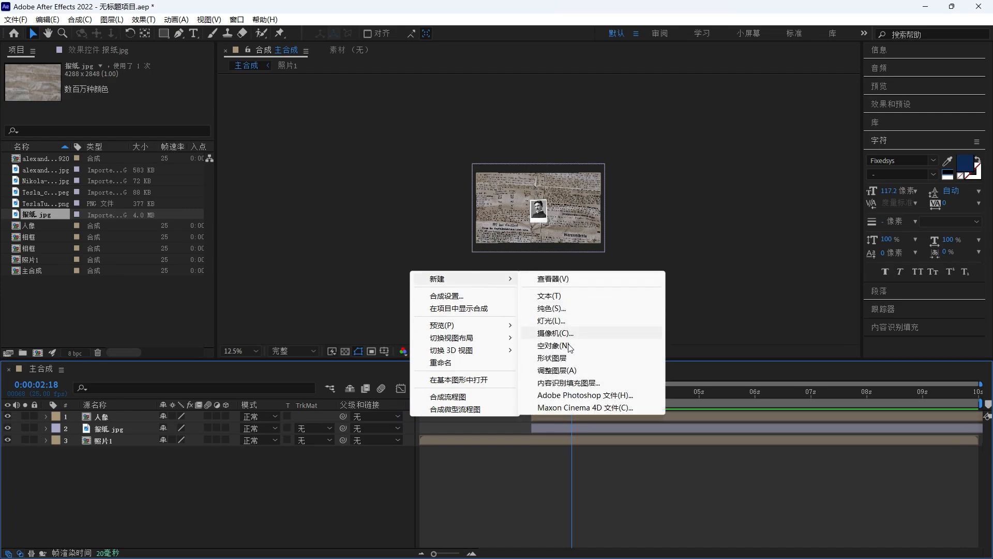
pyautogui.click(565, 371)
pyautogui.hotkey('ctrl', 'space')
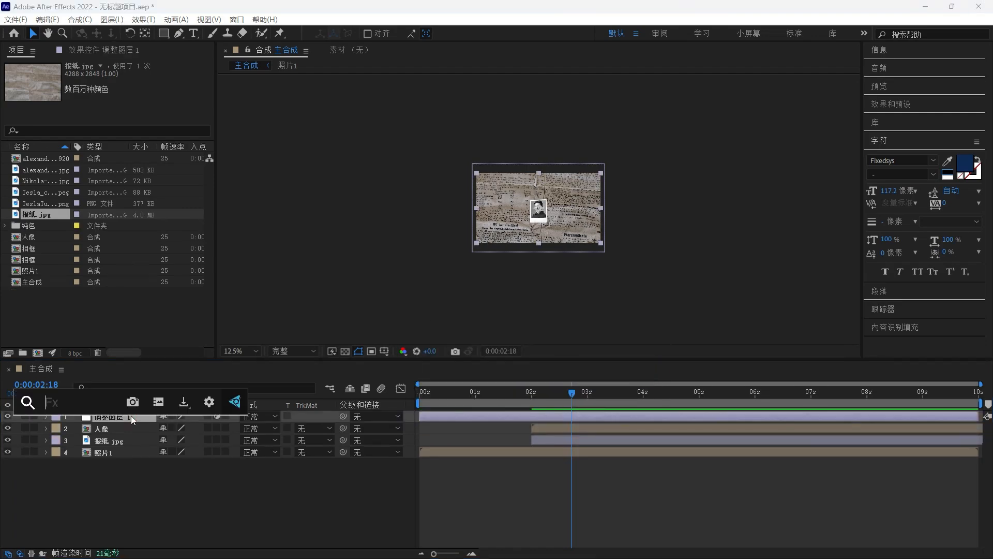
pyautogui.write("bao'guang'd")
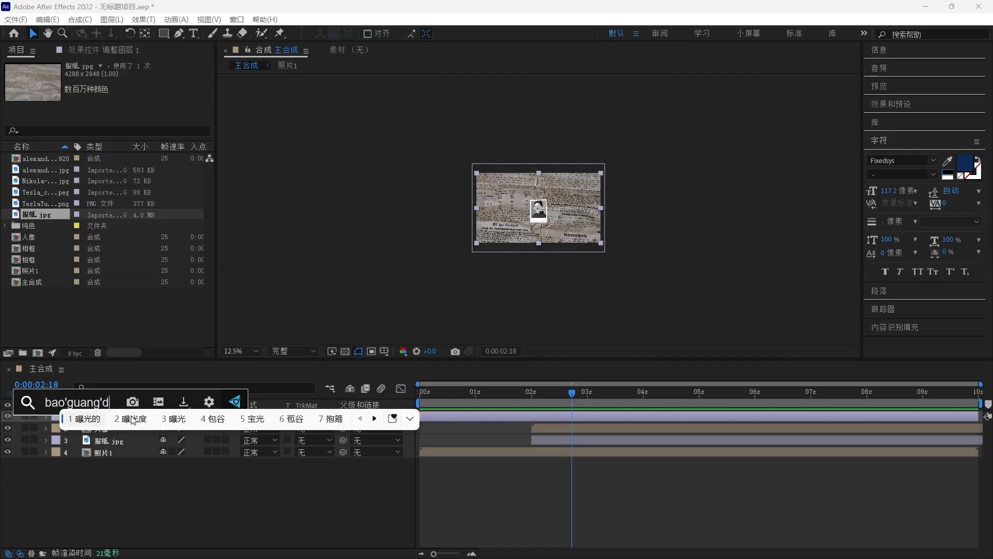
pyautogui.click(131, 419)
pyautogui.press('Return')
# Set a 曝光度 keyframe of 0.00 at 0:00:01:20 on the adjustment layer and reveal its keyframes
pyautogui.moveTo(536, 392); pyautogui.dragTo(523, 400)
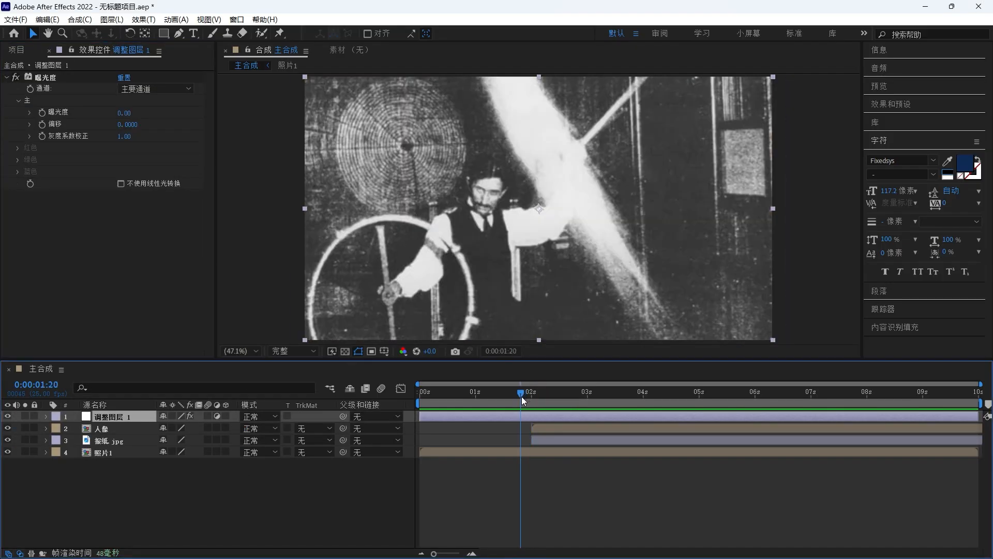
pyautogui.click(43, 112)
pyautogui.press('u')
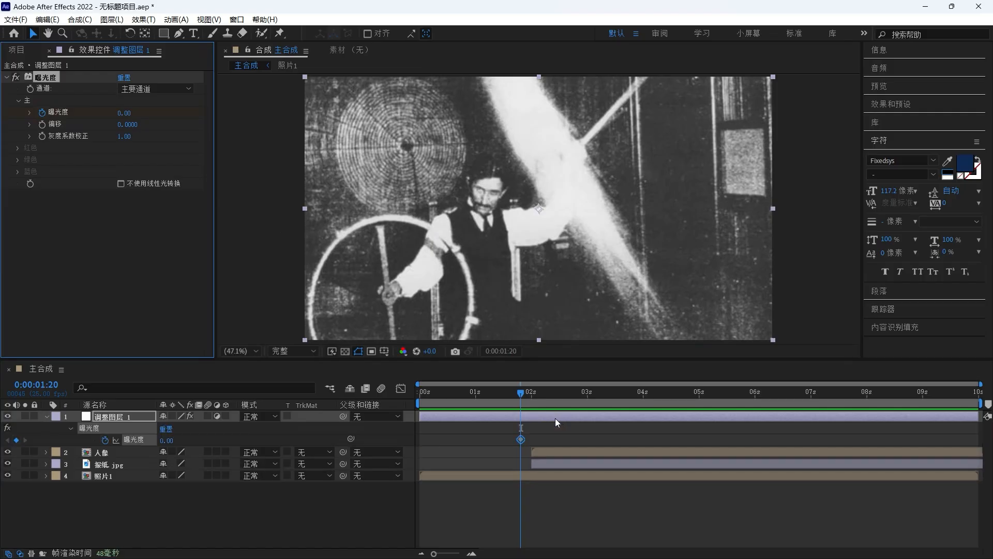
# Add a 曝光度 keyframe of 5.00 at 0:00:02:00 on the adjustment layer
pyautogui.click(524, 398)
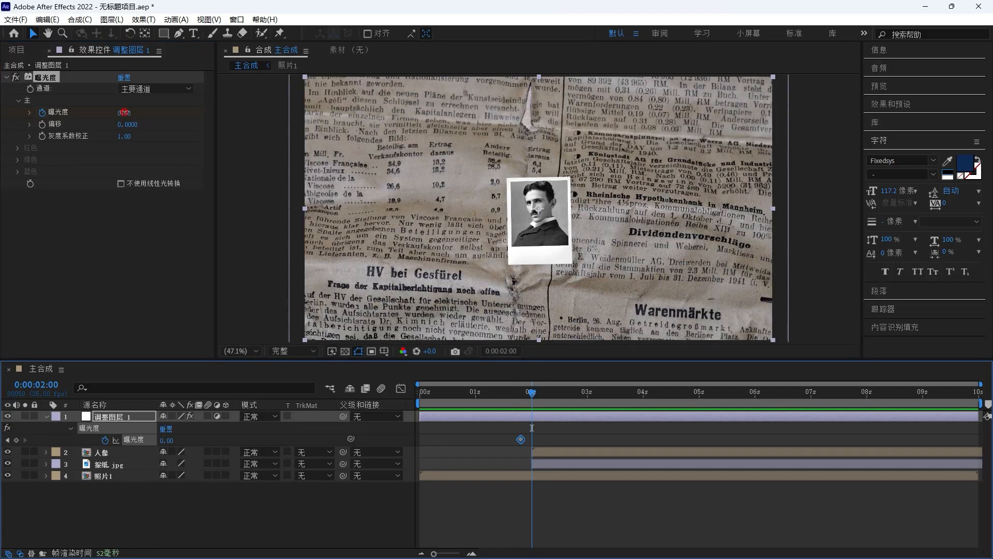
pyautogui.click(124, 113)
pyautogui.write('5')
pyautogui.press('Return')
# Add a 曝光度 keyframe of 0.00 at 0:00:02:04 and scrub through the flash transition to check it
pyautogui.click(537, 396)
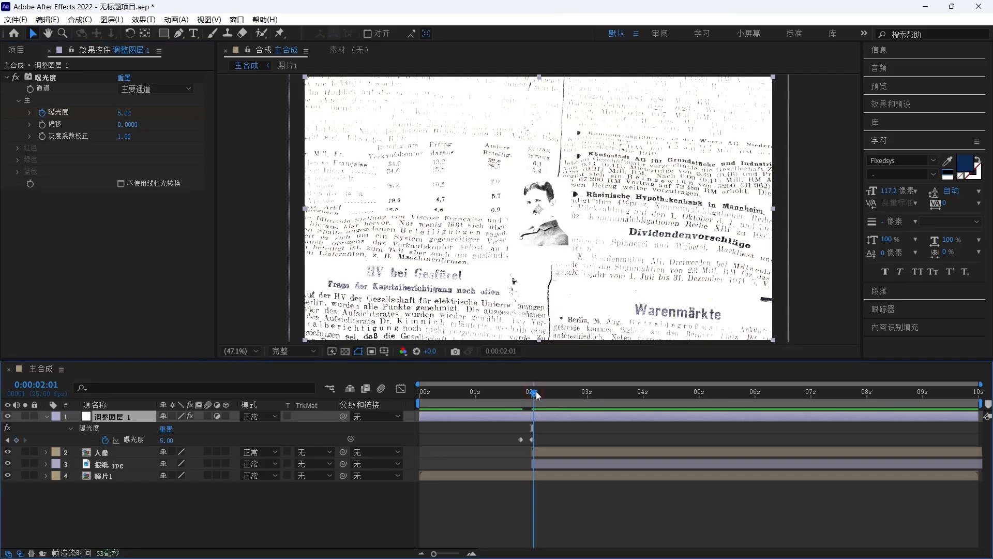
pyautogui.click(129, 114)
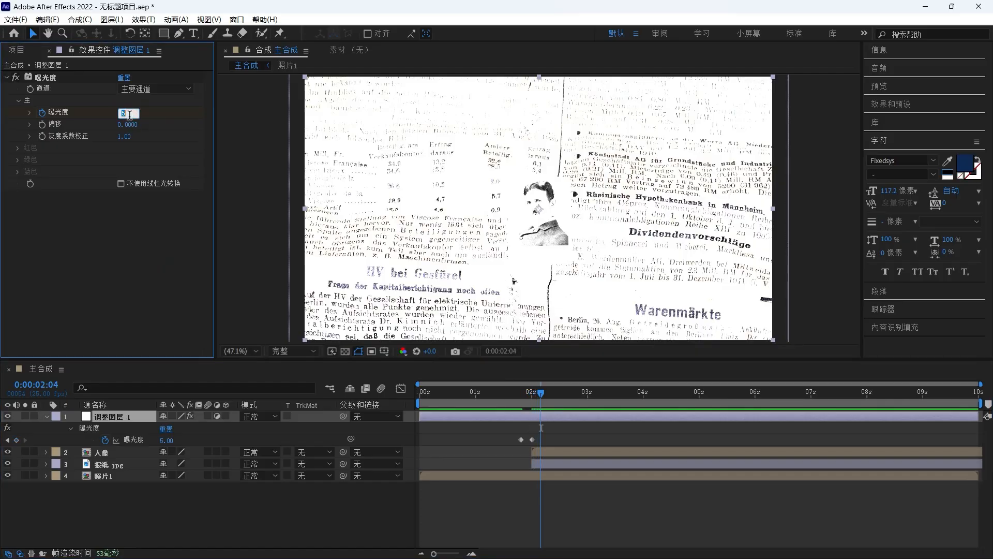
pyautogui.write('0')
pyautogui.click(166, 268)
pyautogui.click(478, 394)
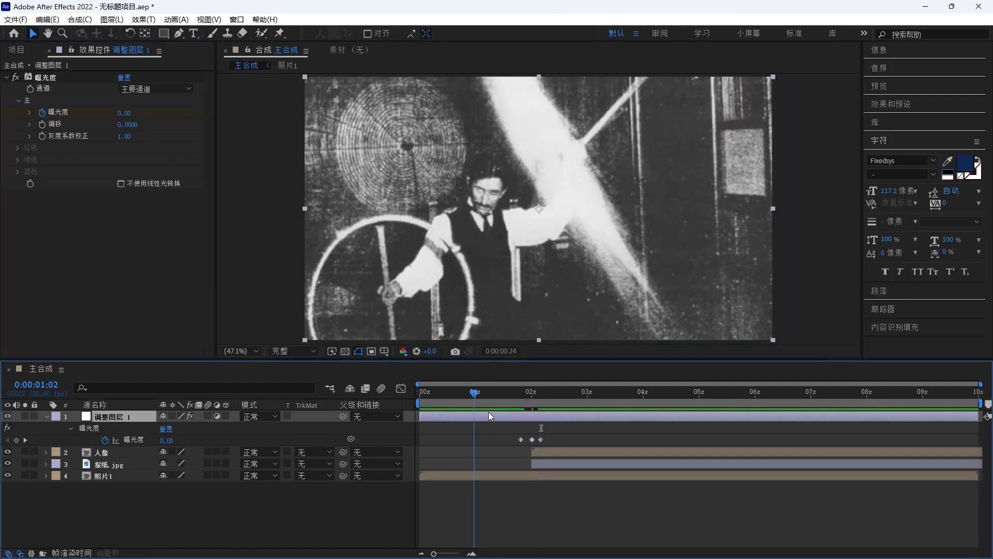
pyautogui.moveTo(489, 397); pyautogui.dragTo(575, 404)
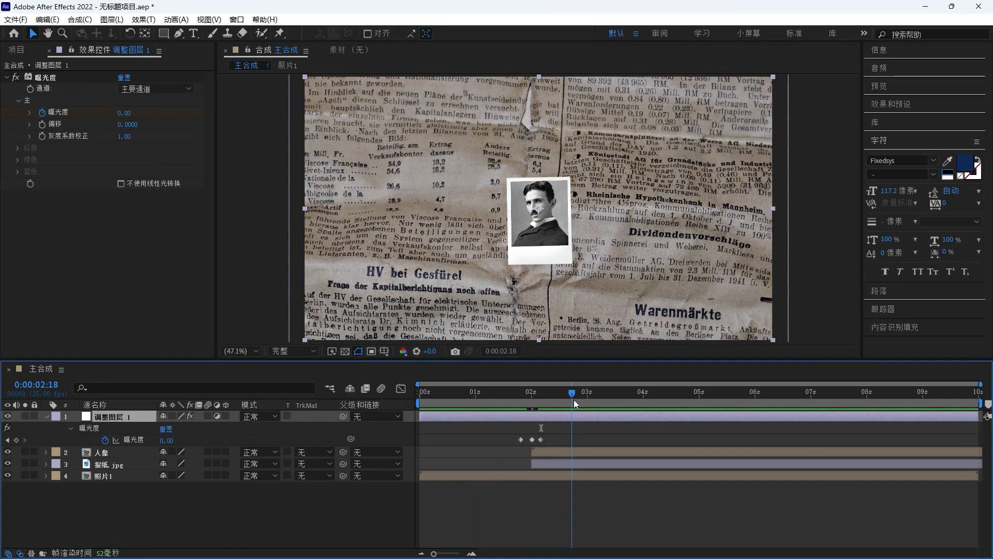
# Create a second adjustment layer on top of 主合成 and apply the 光学补偿 effect to it
pyautogui.rightClick(406, 418)
pyautogui.moveTo(496, 280)
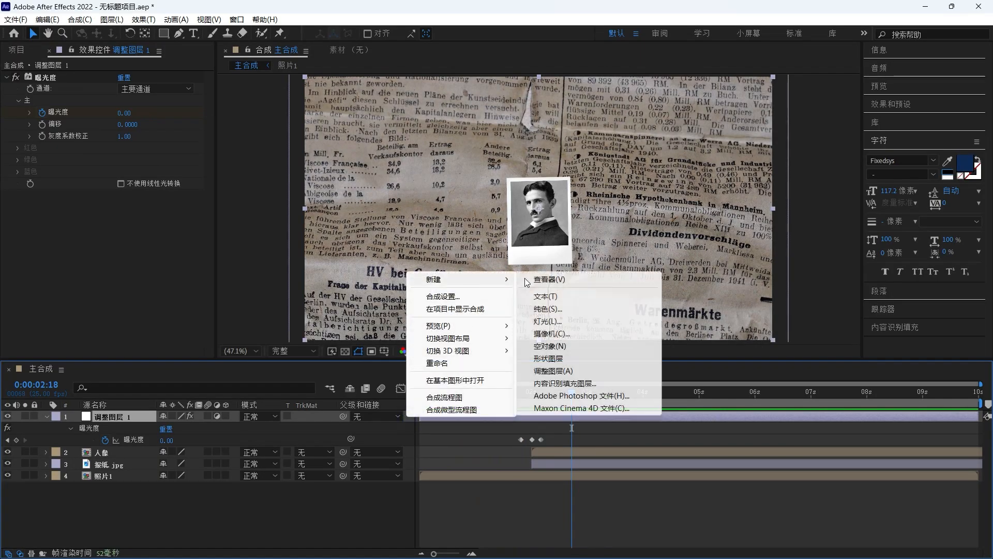
pyautogui.click(552, 370)
pyautogui.hotkey('ctrl', 'space')
pyautogui.write('g')
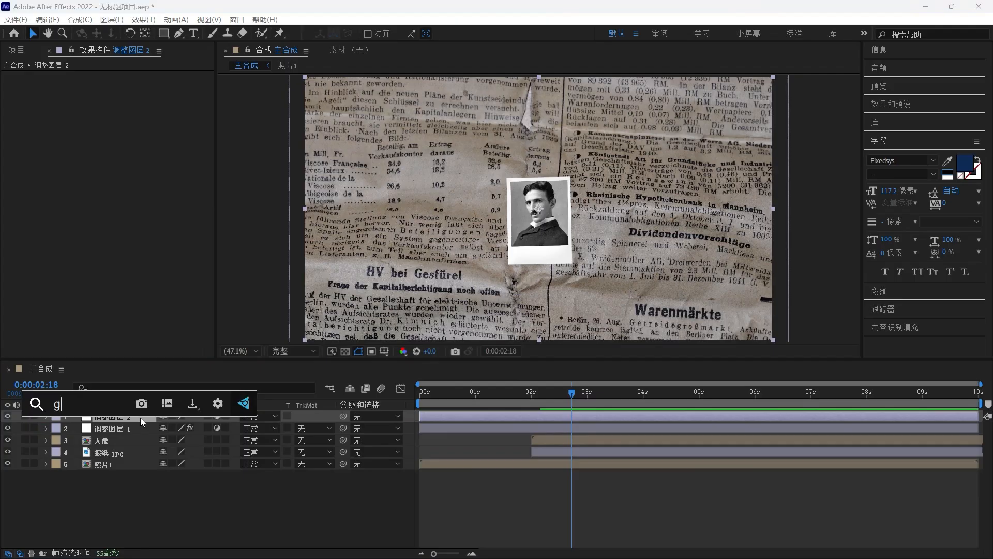
pyautogui.write('uangxue')
pyautogui.press('space')
pyautogui.press('Return')
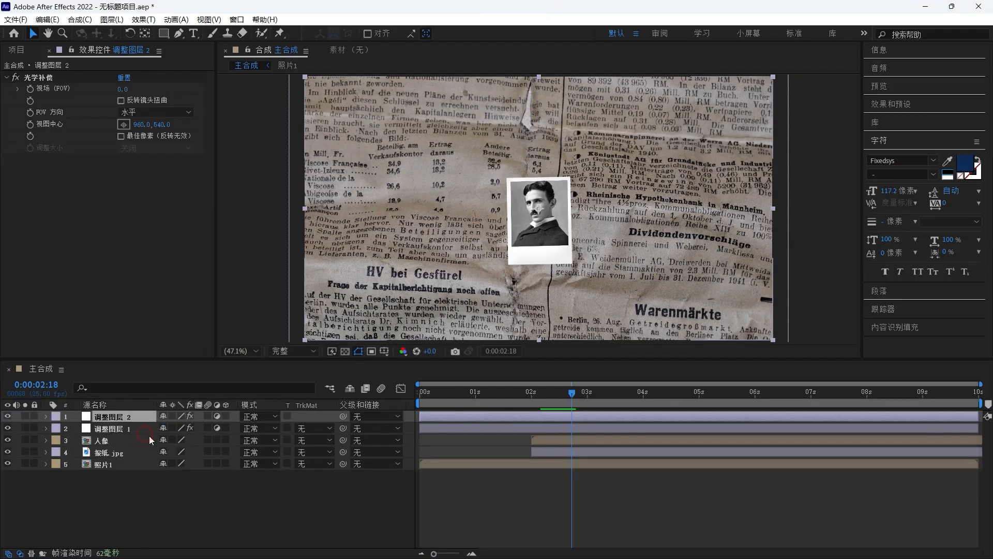
# Enable 反转镜头扭曲, set a 视场 (FOV) keyframe of 0.0 at 0:00:01:10, and reveal the layer's keyframes
pyautogui.click(121, 100)
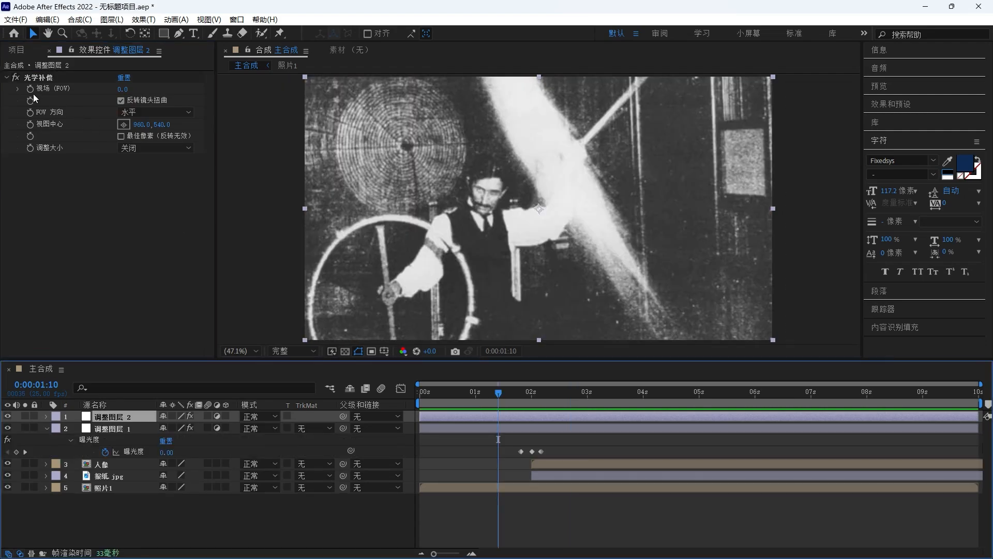
pyautogui.click(32, 92)
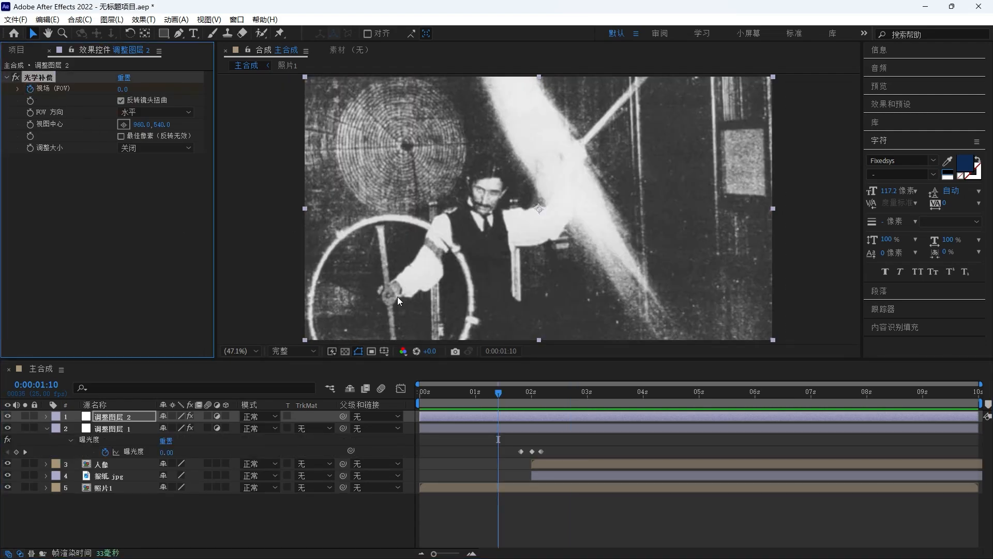
pyautogui.press('u')
# Add 视场 (FOV) keyframes of 150.0 at 0:00:02:00 and 0.0 at 0:00:05:00
pyautogui.moveTo(504, 394); pyautogui.dragTo(531, 394)
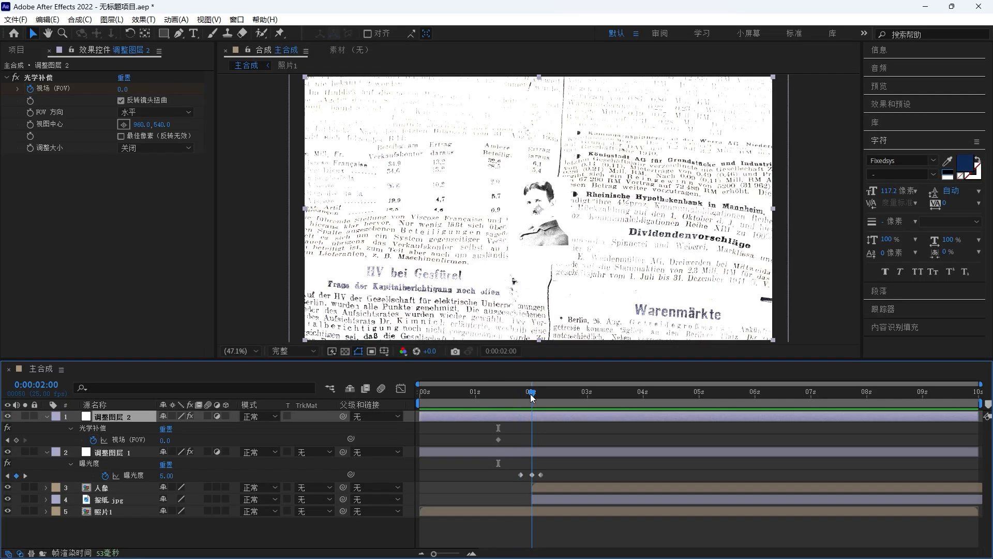
pyautogui.click(124, 89)
pyautogui.write('15')
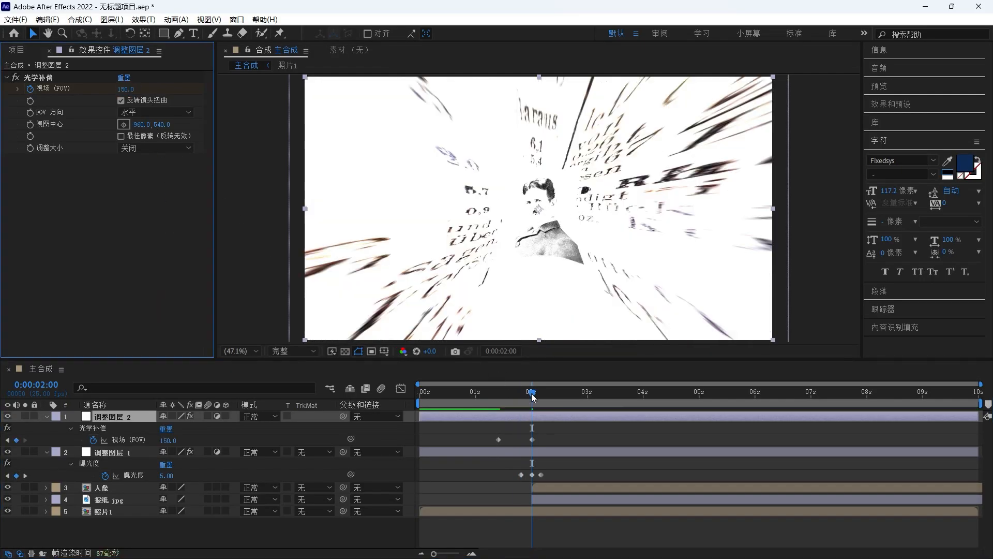
pyautogui.moveTo(533, 396); pyautogui.dragTo(623, 396)
pyautogui.moveTo(728, 401); pyautogui.dragTo(754, 402)
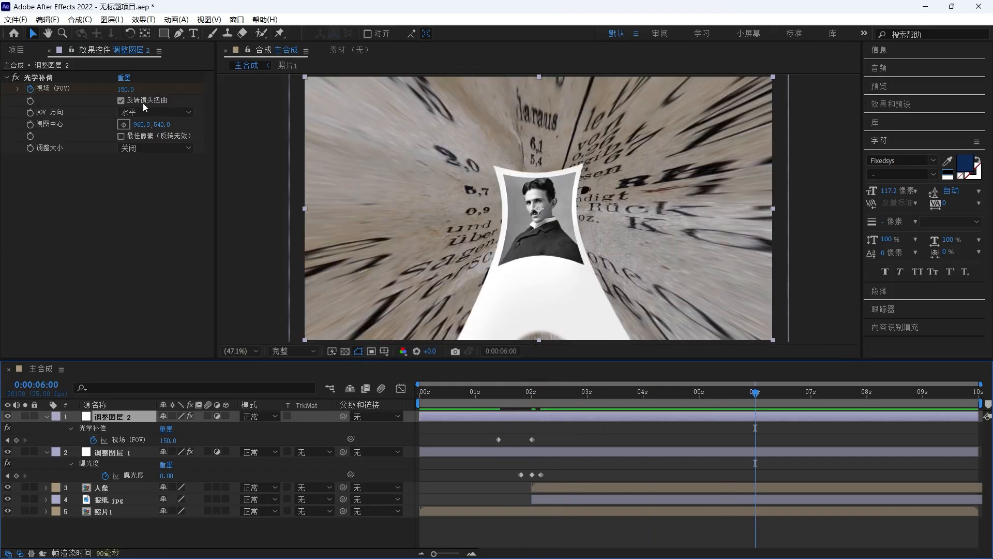
pyautogui.click(126, 89)
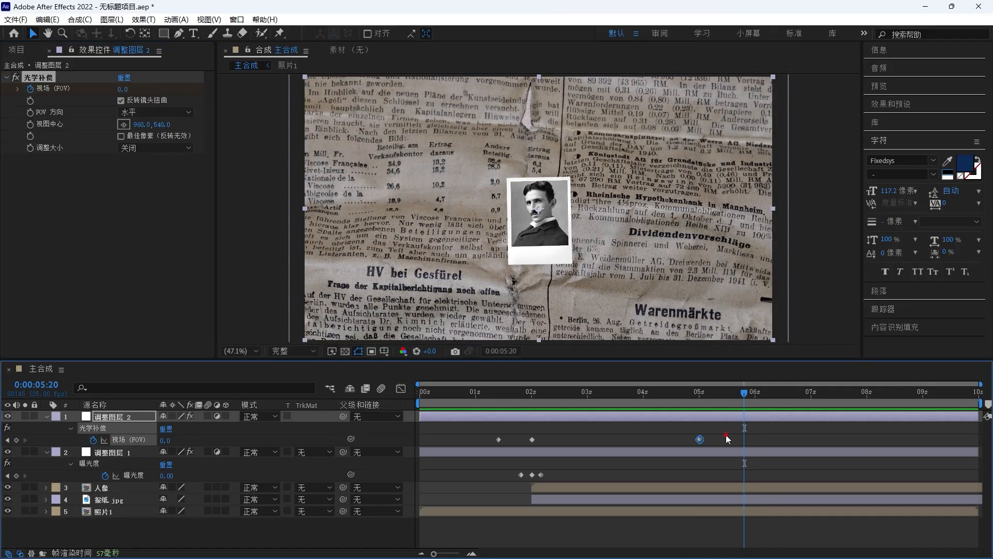
# Apply easy ease to the last two 视场 (FOV) keyframes and reshape their speed curve in the graph editor
pyautogui.moveTo(726, 434); pyautogui.dragTo(515, 448)
pyautogui.press('F9')
pyautogui.click(401, 389)
pyautogui.moveTo(673, 503); pyautogui.dragTo(641, 504)
# Create a null object on top of 主合成 and parent the 报纸.jpg layer to it
pyautogui.rightClick(408, 415)
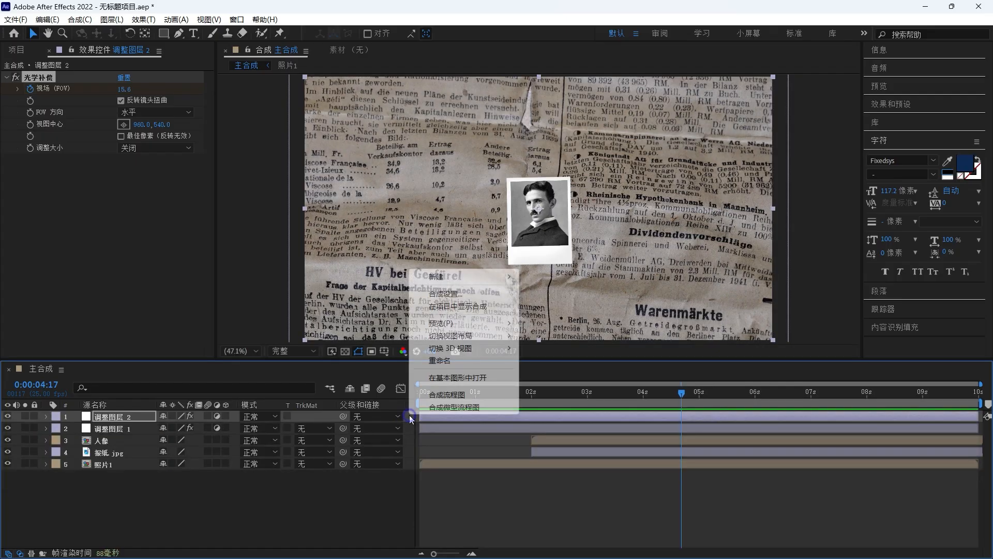
pyautogui.moveTo(460, 285)
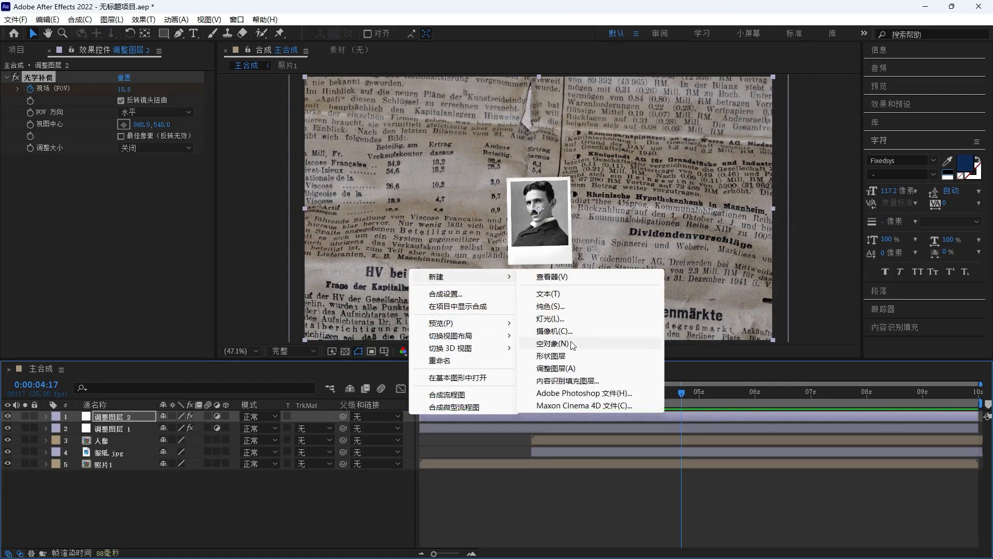
pyautogui.click(594, 344)
pyautogui.click(215, 464)
pyautogui.moveTo(340, 463); pyautogui.dragTo(131, 418)
# Rename the null object as 控制报纸
pyautogui.click(131, 418)
pyautogui.press('Return')
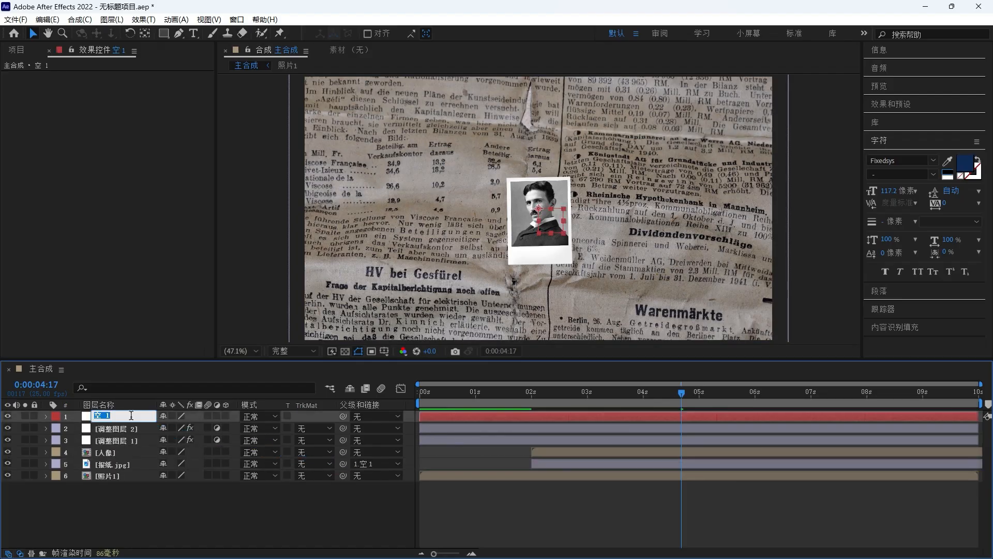
pyautogui.write('kongzhi')
pyautogui.press('space')
pyautogui.write('bao')
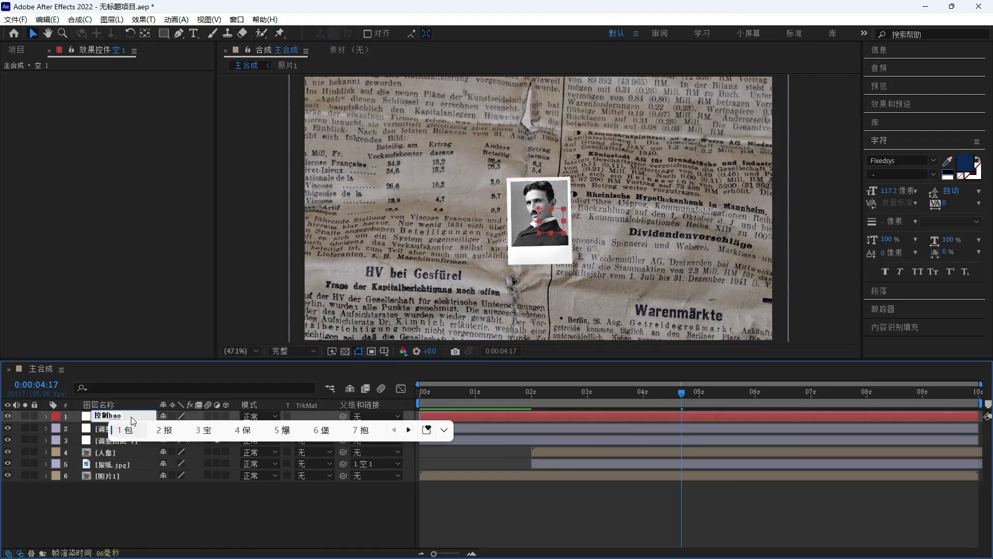
pyautogui.write('zhi')
pyautogui.press('space')
pyautogui.press('Return')
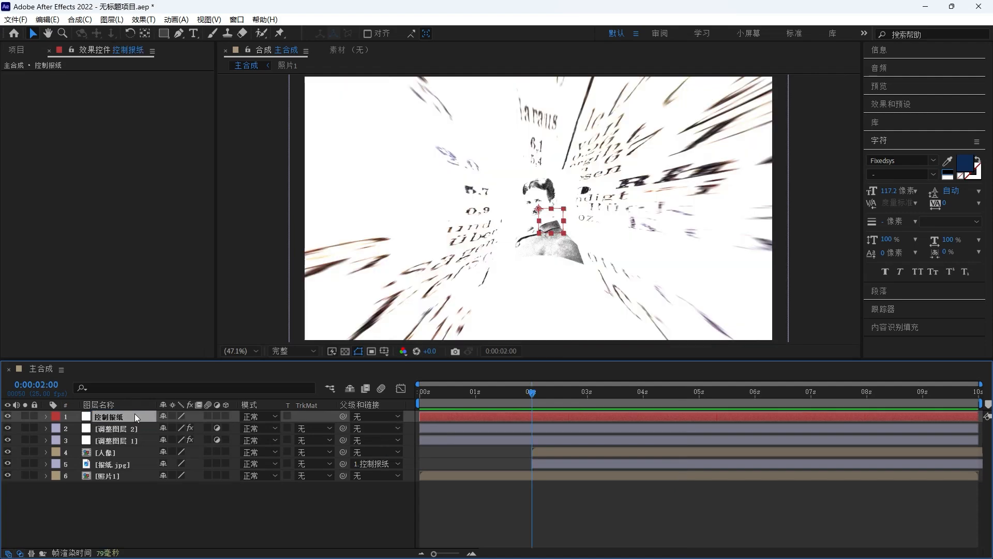
# Animate 控制报纸 with 位置 and 缩放 keyframes at 0:00:02:00 and 0:00:09:24, shifting it down-left and enlarging it to 142% at the end
pyautogui.press('p')
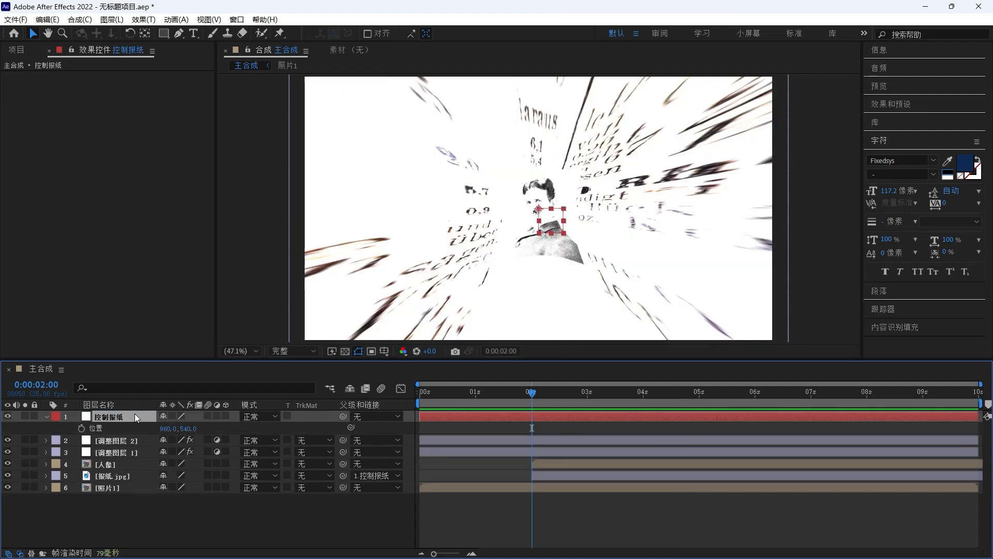
pyautogui.hotkey('shift', 's')
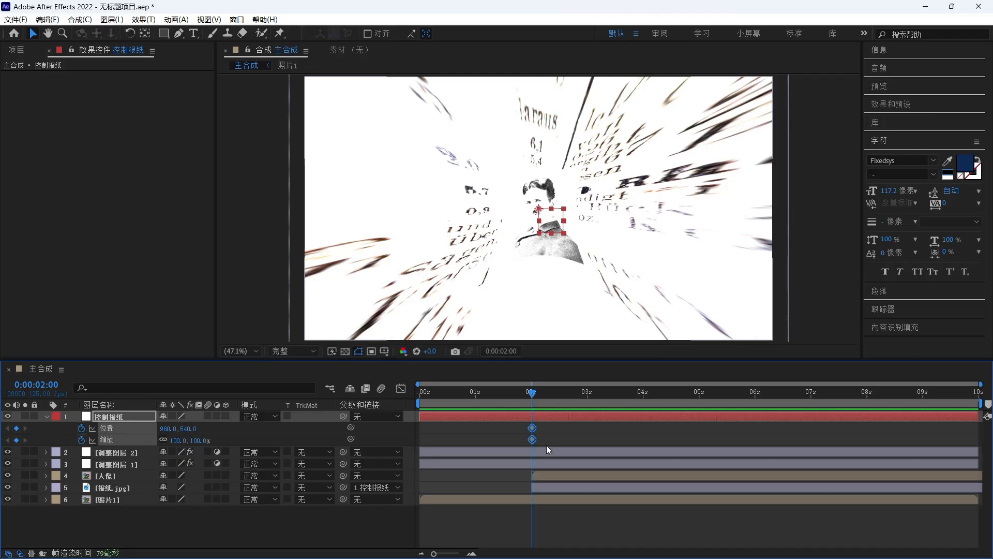
pyautogui.moveTo(559, 391); pyautogui.dragTo(801, 392)
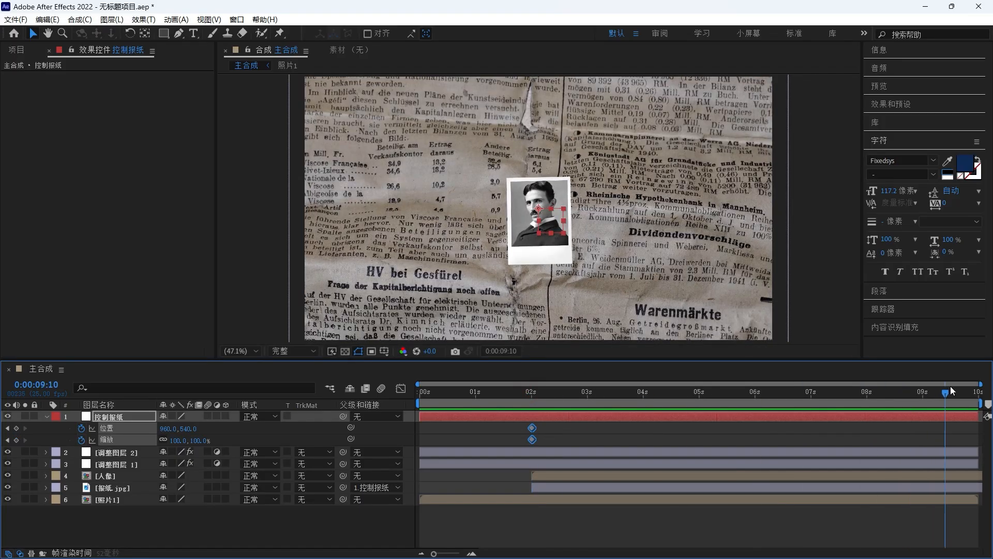
pyautogui.moveTo(552, 228); pyautogui.dragTo(505, 277)
pyautogui.moveTo(505, 278); pyautogui.dragTo(458, 313)
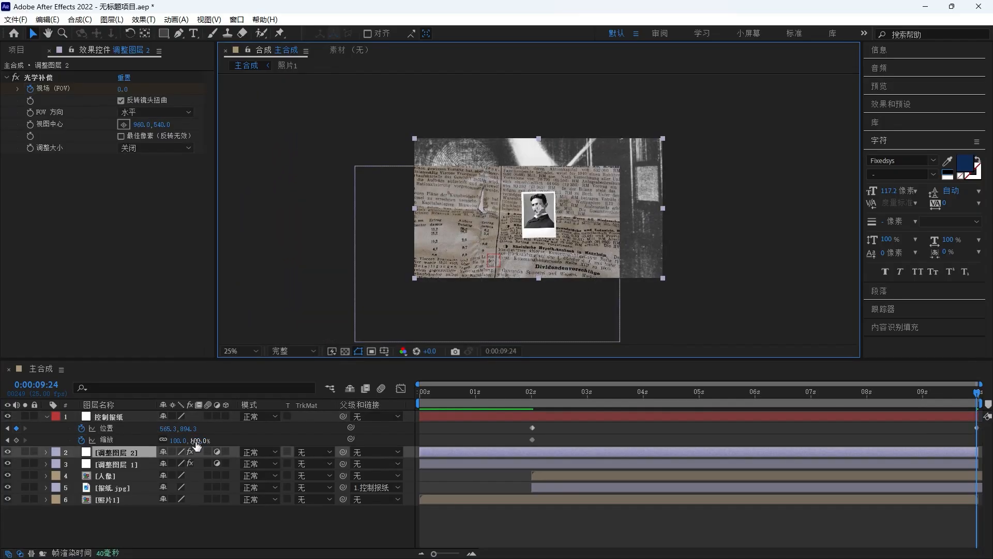
pyautogui.moveTo(197, 440); pyautogui.dragTo(225, 438)
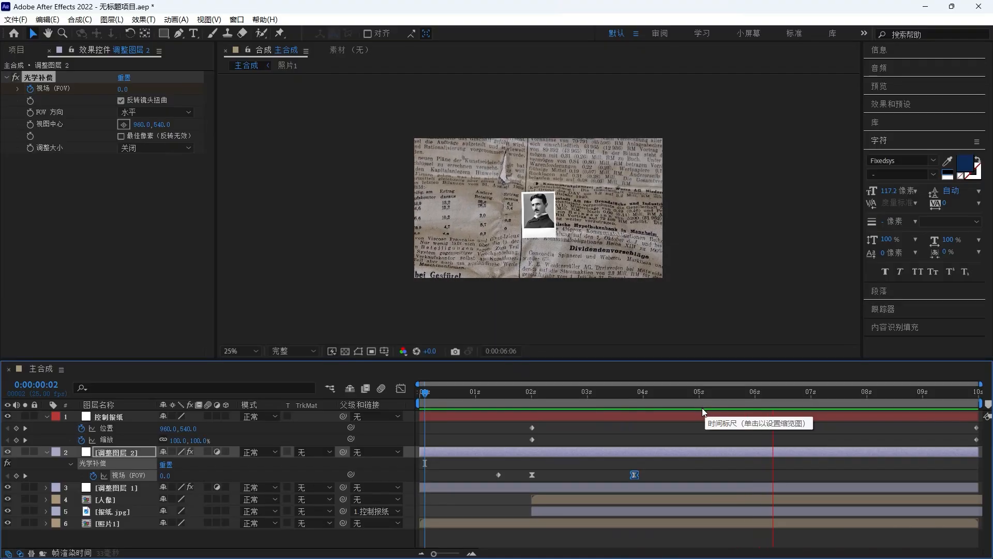
# Animate the 人像 layer's 缩放 from 90% at 0:00:02:00 to a larger size at 0:00:09:24, preview it, and collapse the keyframes
pyautogui.click(129, 500)
pyautogui.press('i')
pyautogui.press('s')
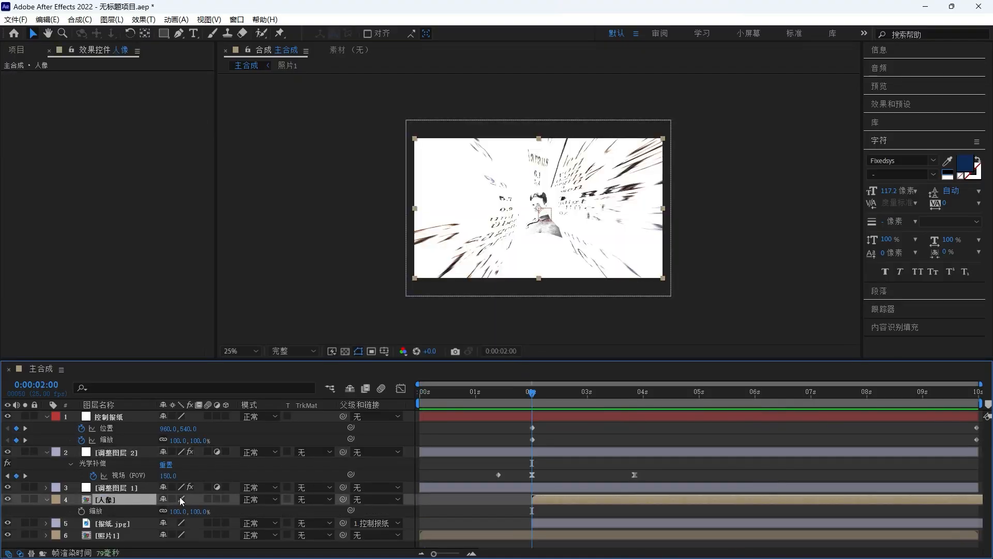
pyautogui.moveTo(183, 511); pyautogui.dragTo(175, 511)
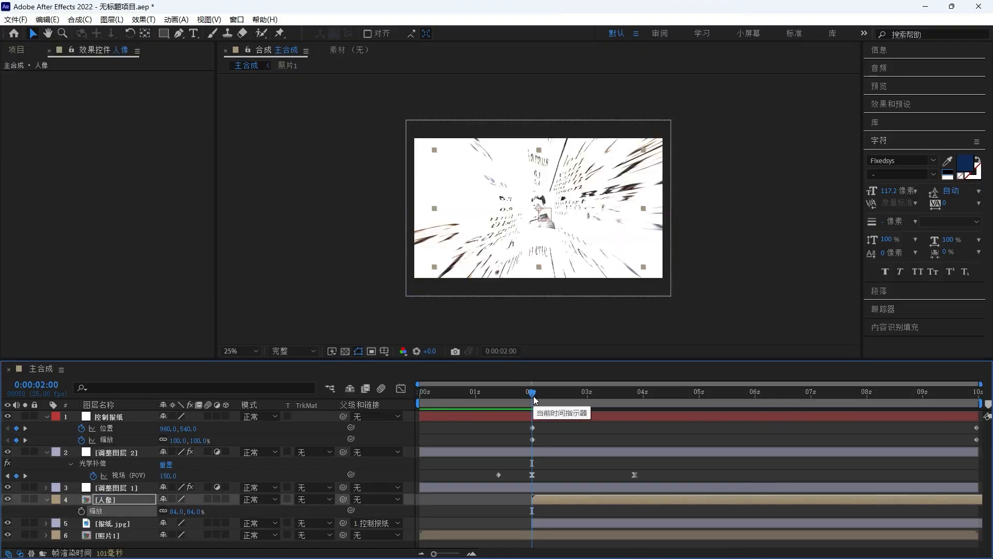
pyautogui.press('space')
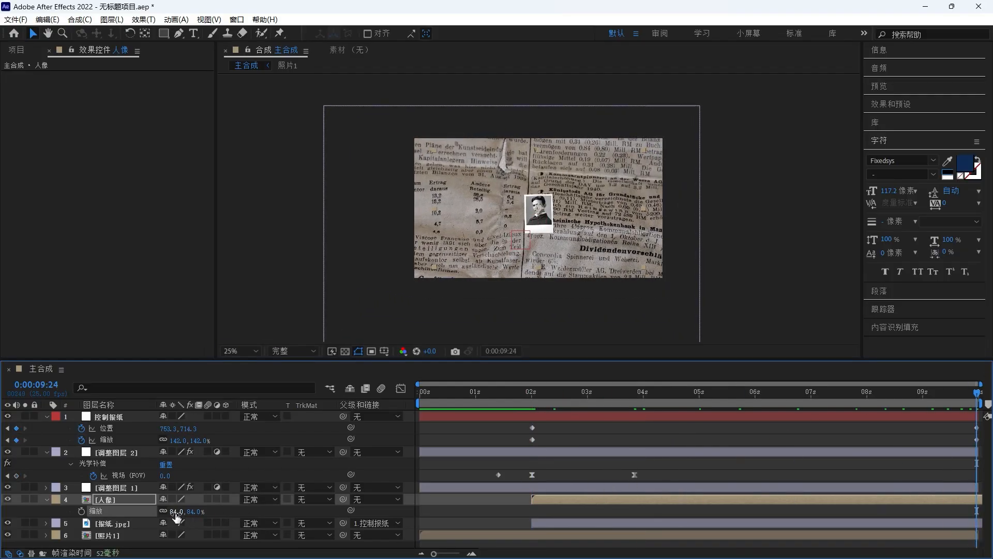
pyautogui.click(243, 513)
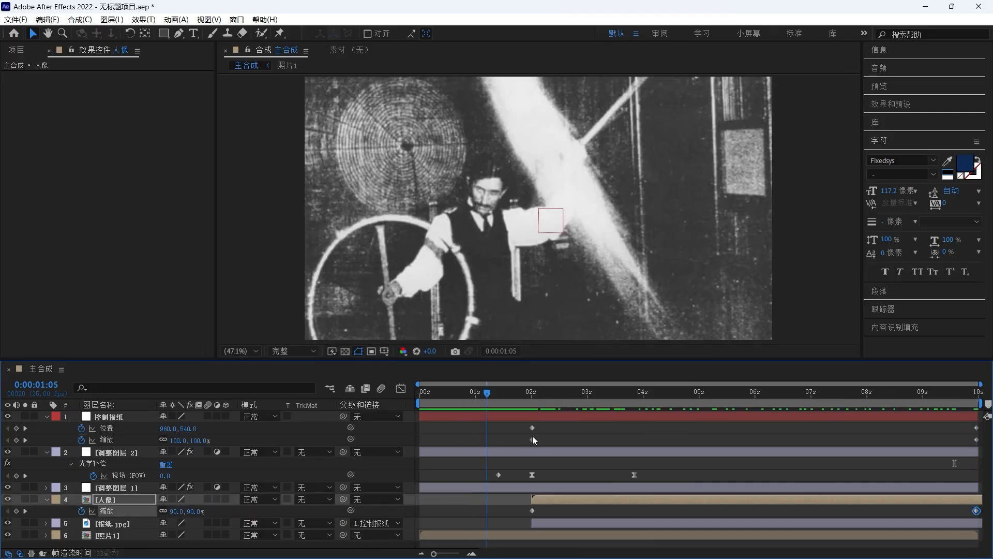
pyautogui.moveTo(532, 434); pyautogui.dragTo(937, 370)
pyautogui.press('u')
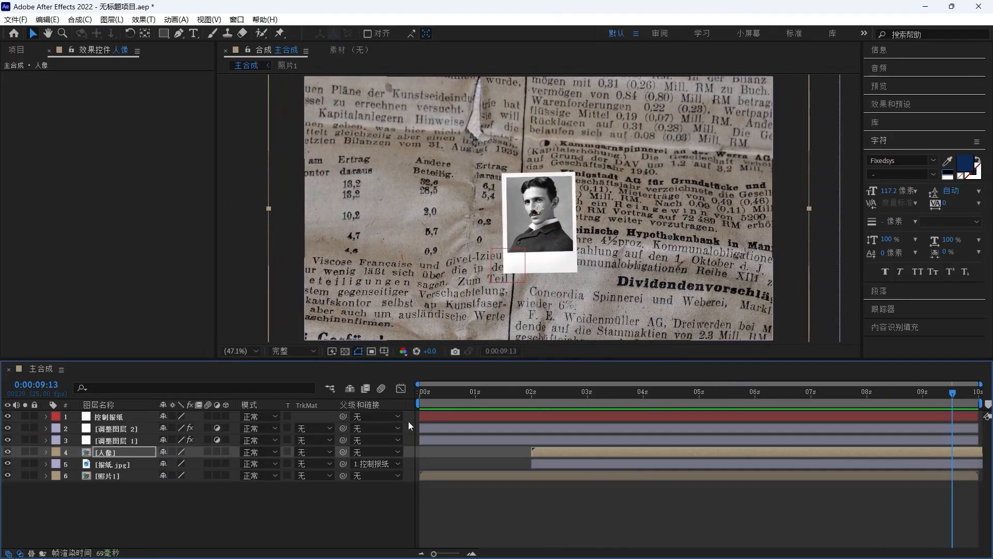
# Create another null object, place it directly below 控制报纸, and parent the 照片1 layer to it
pyautogui.rightClick(408, 421)
pyautogui.moveTo(470, 284)
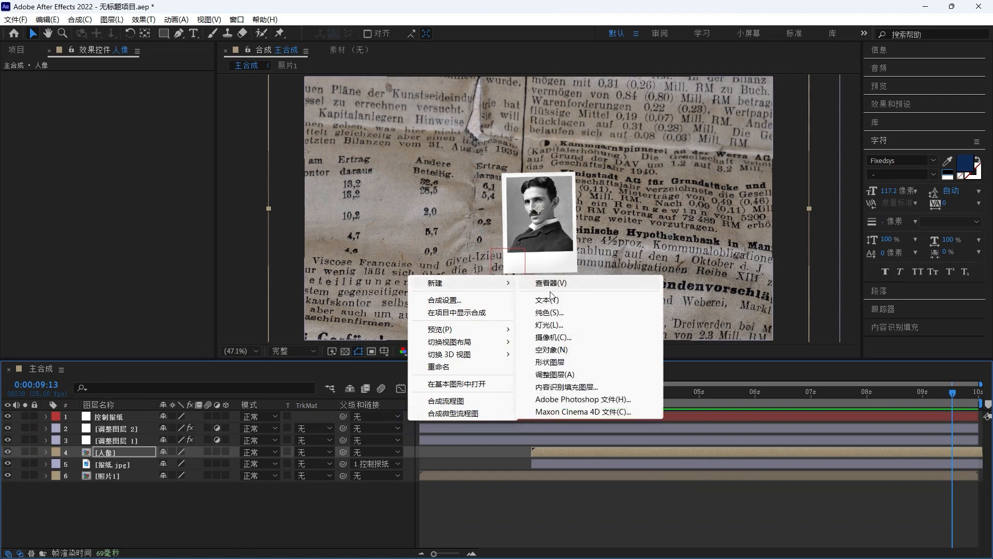
pyautogui.click(551, 349)
pyautogui.moveTo(106, 452); pyautogui.dragTo(122, 429)
pyautogui.click(333, 490)
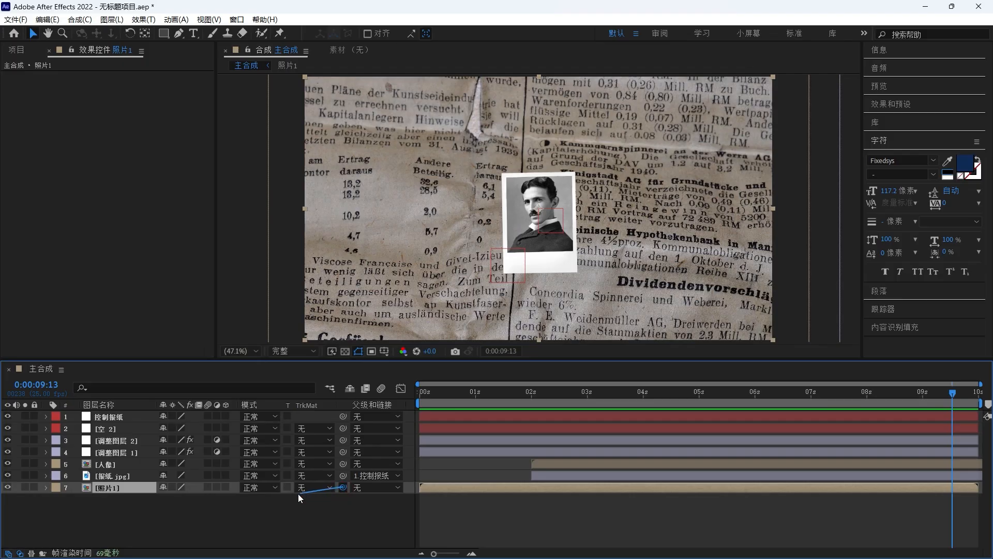
pyautogui.moveTo(297, 494); pyautogui.dragTo(129, 431)
# Rename the new null object as 控制背景图
pyautogui.click(129, 430)
pyautogui.press('Return')
pyautogui.write('控制')
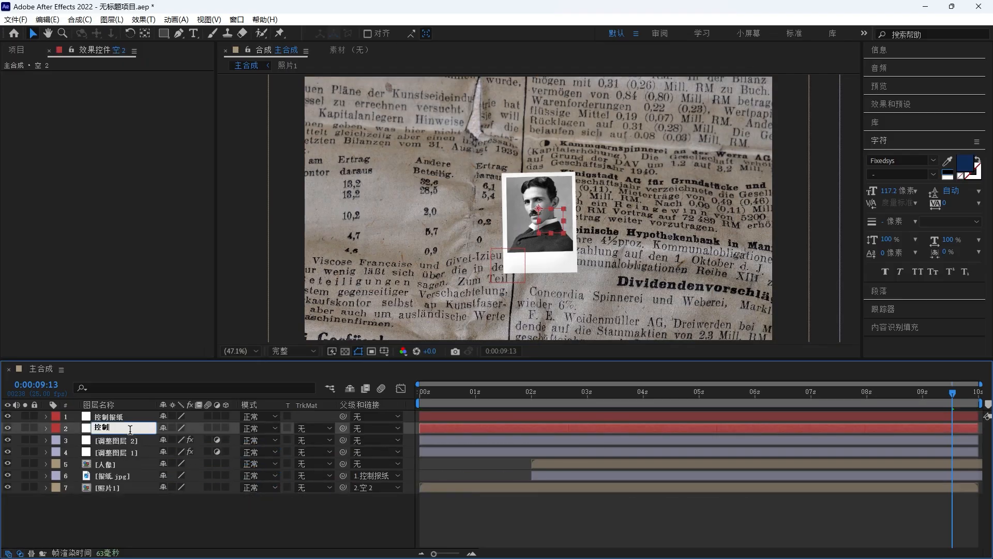
pyautogui.write('背景图')
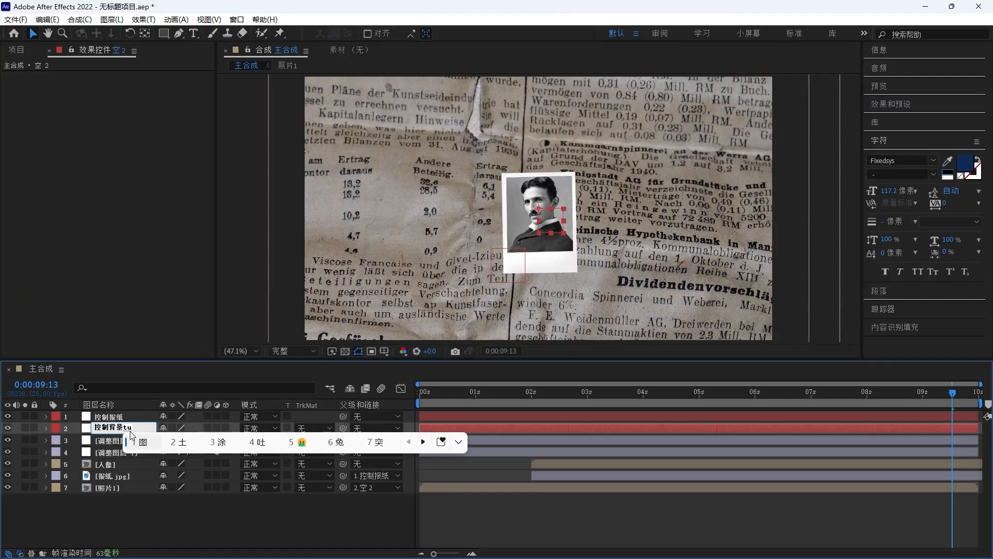
pyautogui.press('Return')
# Animate 控制背景图 with 位置 and 缩放 keyframes at 0:00:00:00 and 0:00:01:21, enlarging it at the second keyframe
pyautogui.press('Home')
pyautogui.press('p')
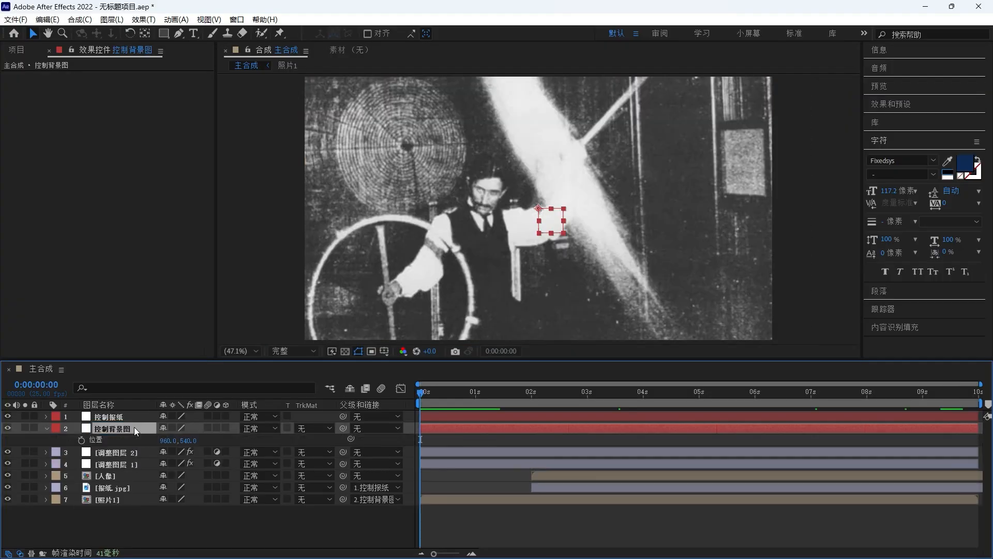
pyautogui.hotkey('shift', 's')
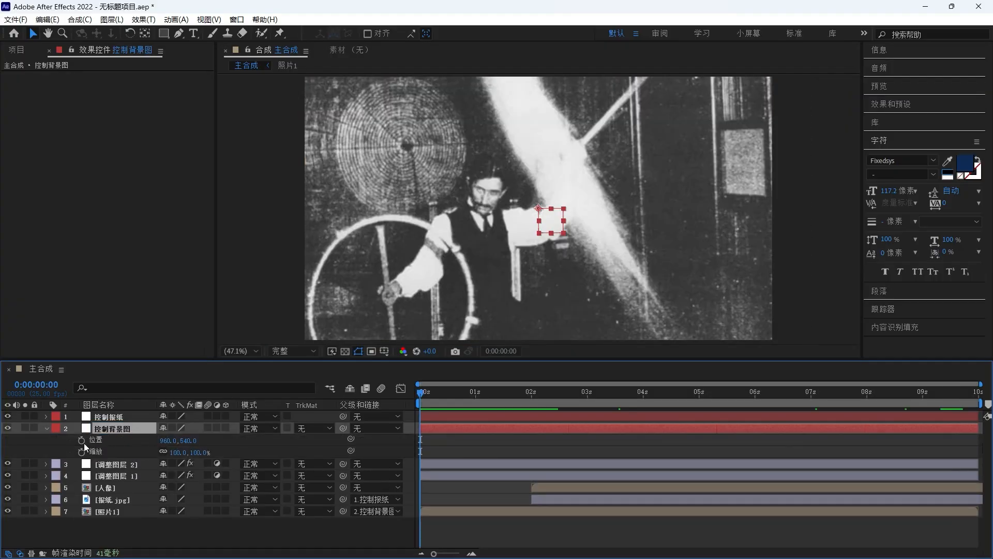
pyautogui.moveTo(83, 441); pyautogui.dragTo(83, 451)
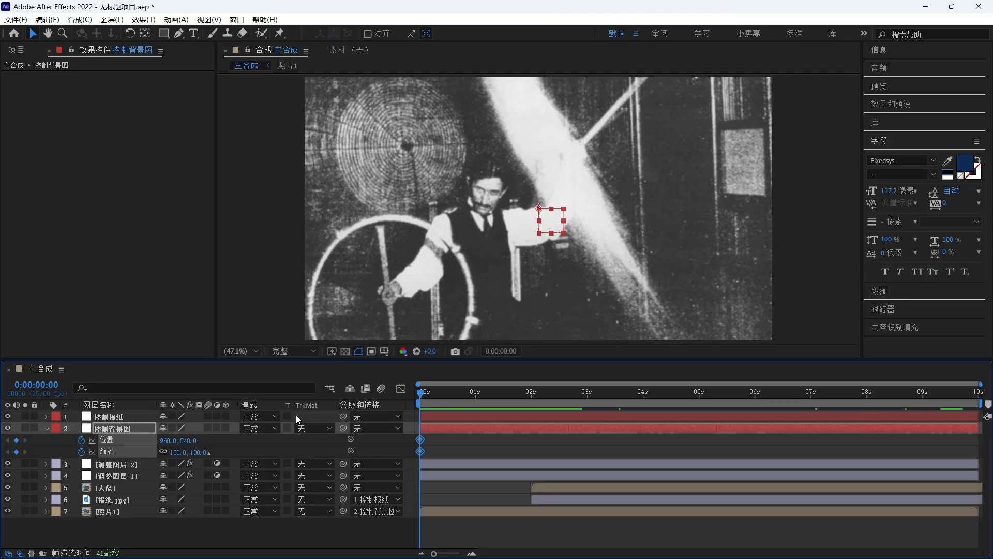
pyautogui.click(423, 396)
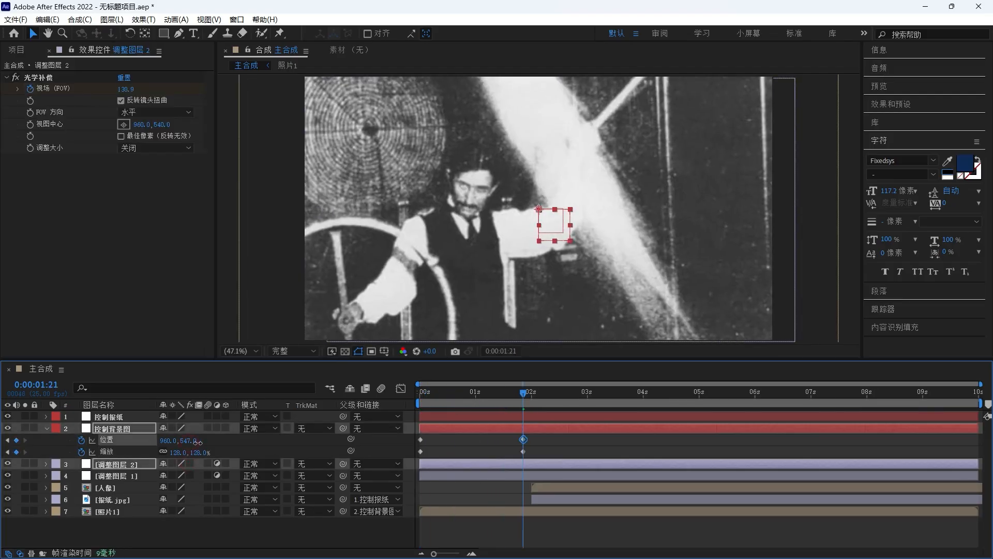
pyautogui.moveTo(226, 440); pyautogui.dragTo(259, 440)
pyautogui.moveTo(202, 452); pyautogui.dragTo(213, 452)
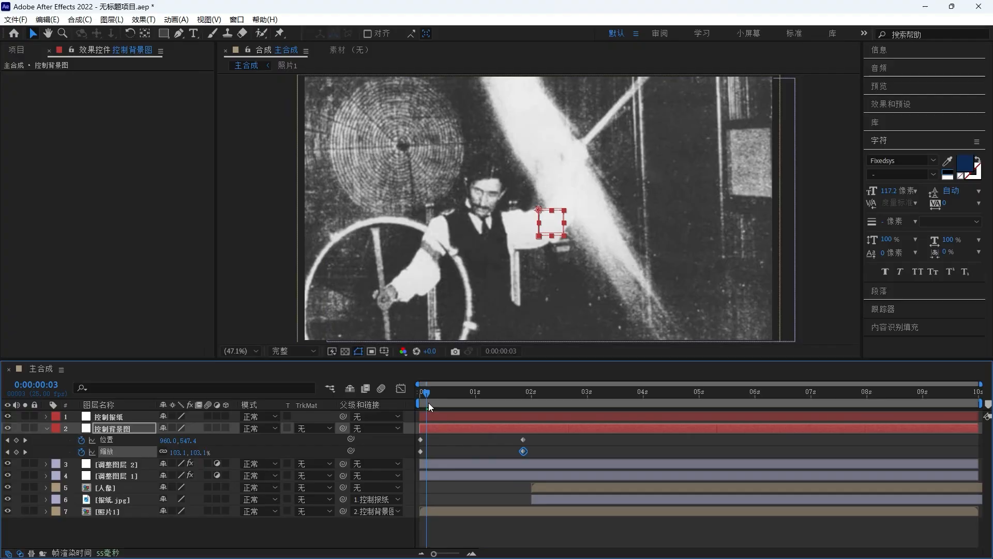
# Apply 高斯模糊 to the 照片1 layer and keyframe its 模糊度 at 15 at 0:00:00:00
pyautogui.click(143, 501)
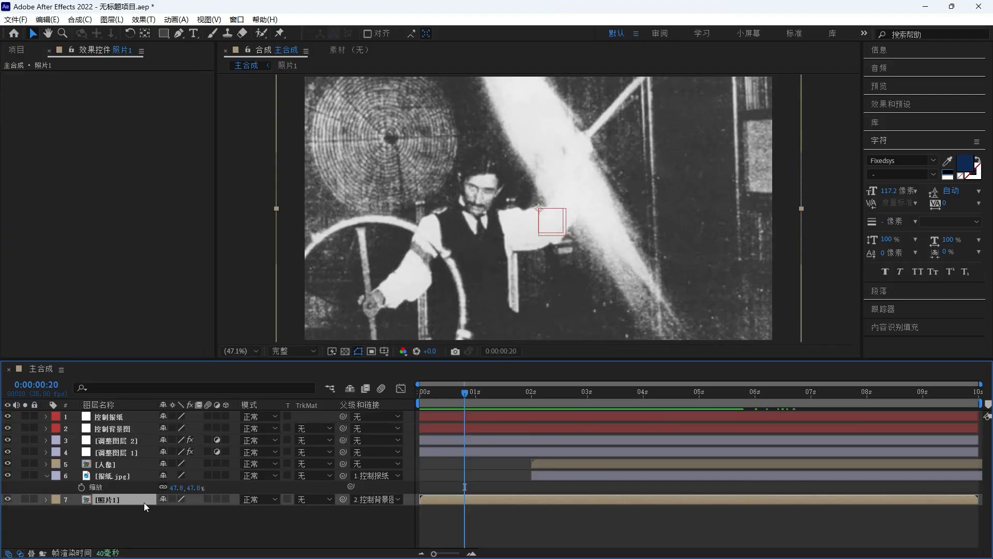
pyautogui.hotkey('ctrl', 'space')
pyautogui.write('高斯')
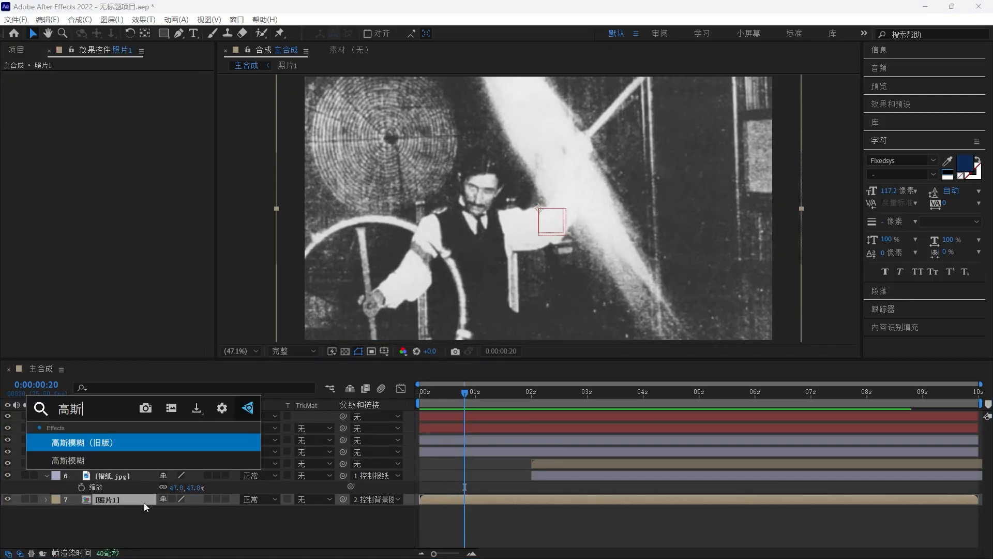
pyautogui.click(125, 463)
pyautogui.moveTo(451, 395); pyautogui.dragTo(423, 405)
pyautogui.click(30, 89)
pyautogui.click(123, 90)
pyautogui.write('15')
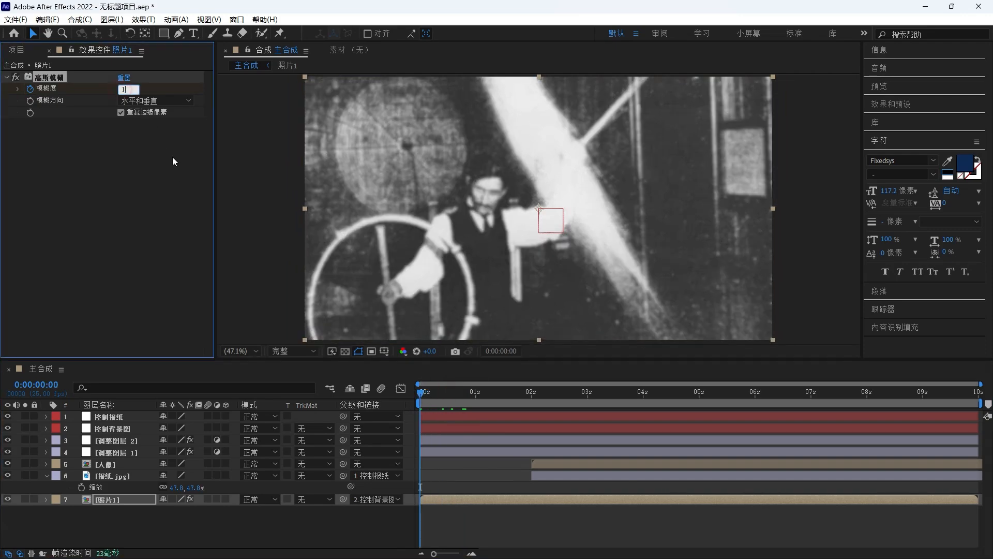
pyautogui.click(169, 236)
pyautogui.moveTo(421, 394); pyautogui.dragTo(512, 390)
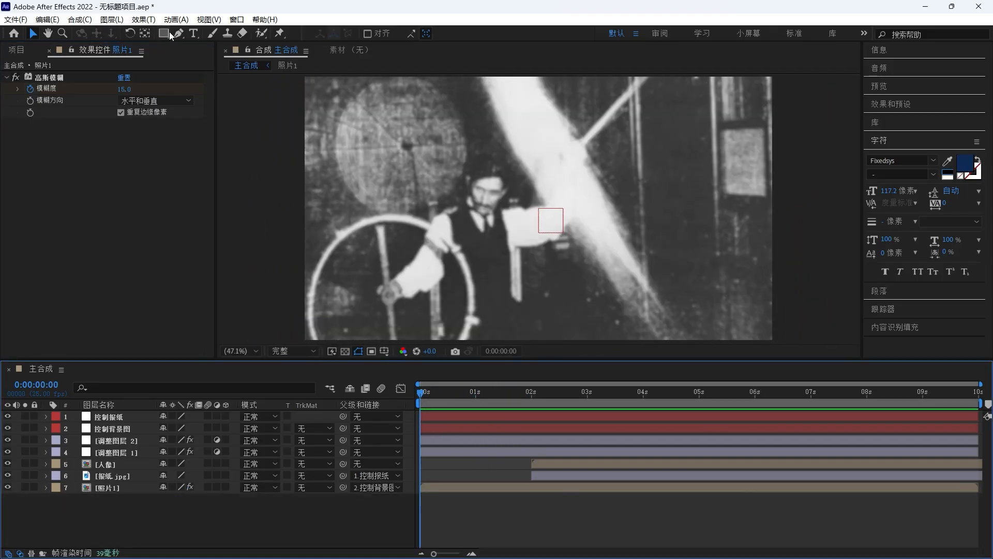
# Outline the man's head with a closed four-sided Pen shape using a red 15-pixel stroke, and set its blending mode to 相乘
pyautogui.click(179, 35)
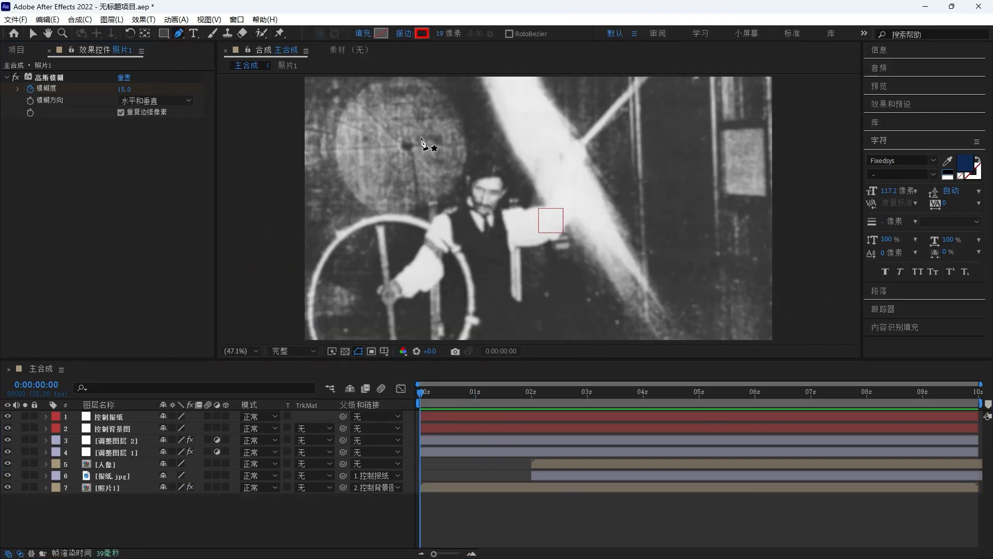
pyautogui.click(455, 151)
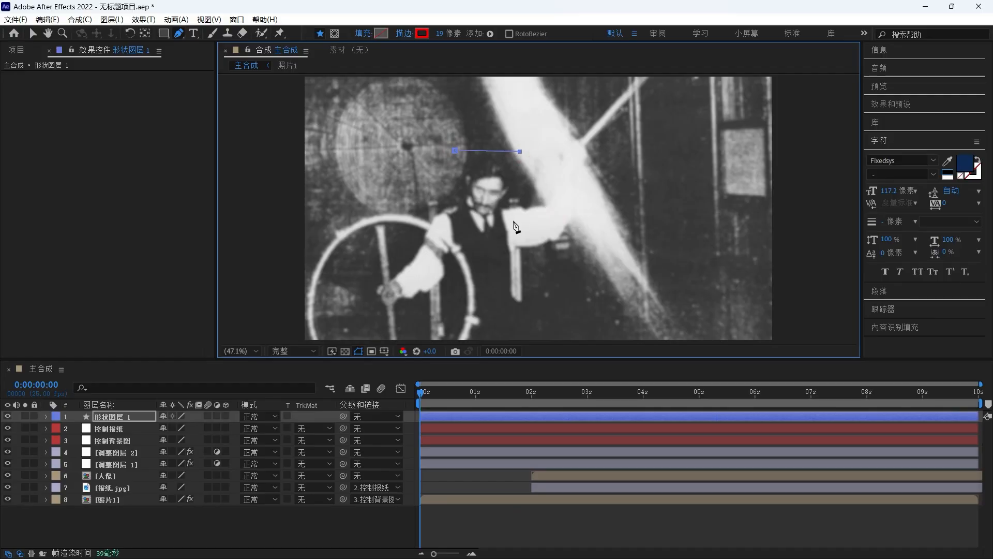
pyautogui.click(457, 154)
pyautogui.click(259, 417)
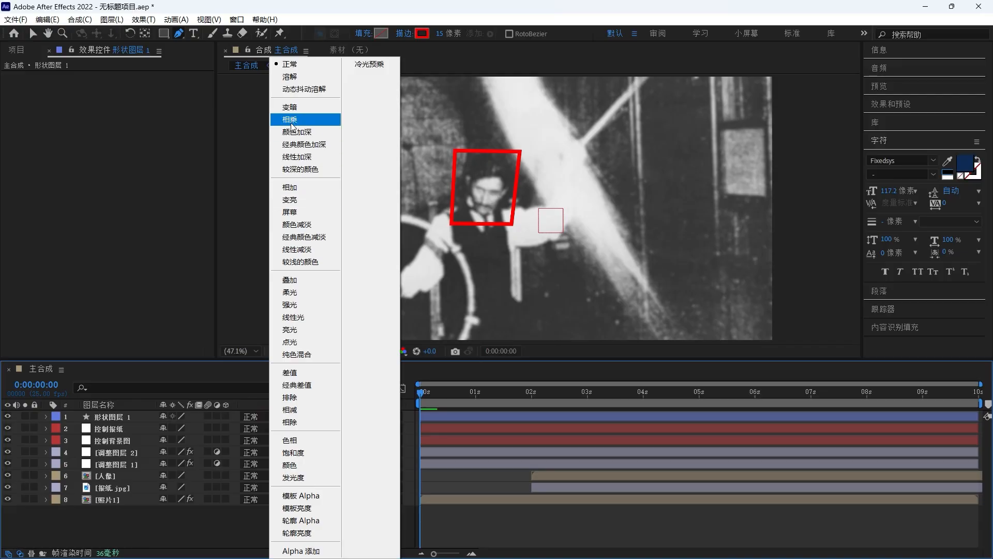
pyautogui.click(297, 119)
# Add 修剪路径 to 形状图层 1 and animate 结束 from 0% at 0:00:00:00 to 100% at 0:00:00:16
pyautogui.click(46, 416)
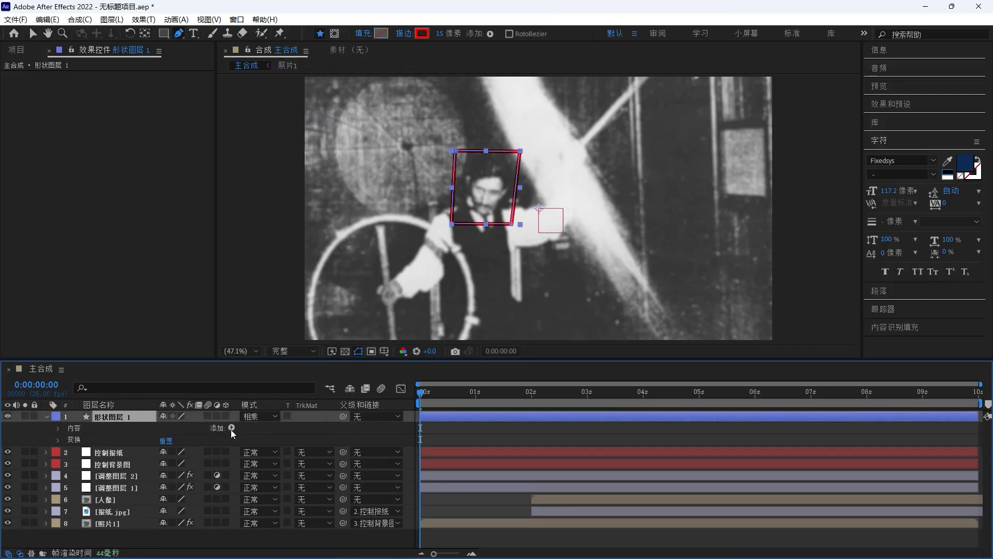
pyautogui.click(231, 428)
pyautogui.click(259, 372)
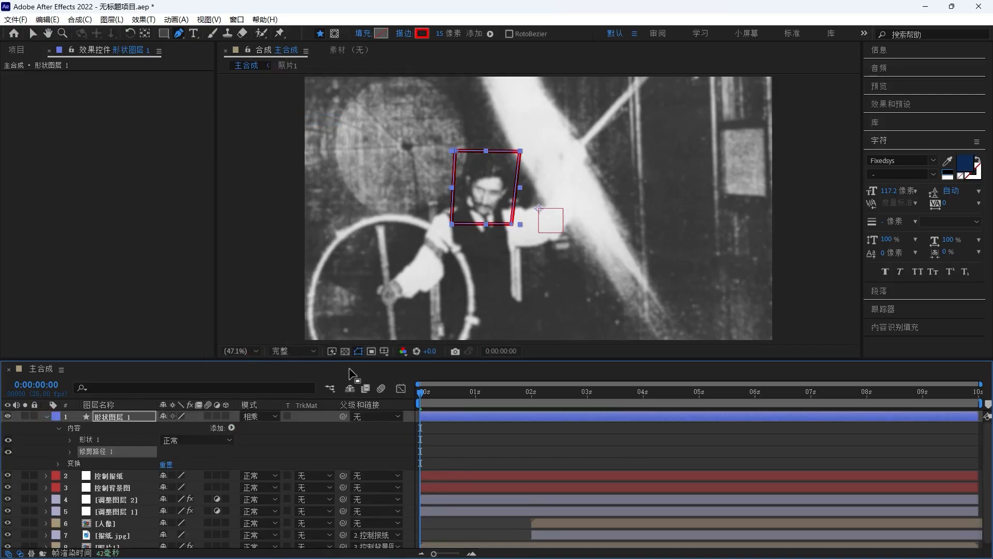
pyautogui.click(70, 451)
pyautogui.click(93, 475)
pyautogui.moveTo(167, 475); pyautogui.dragTo(45, 483)
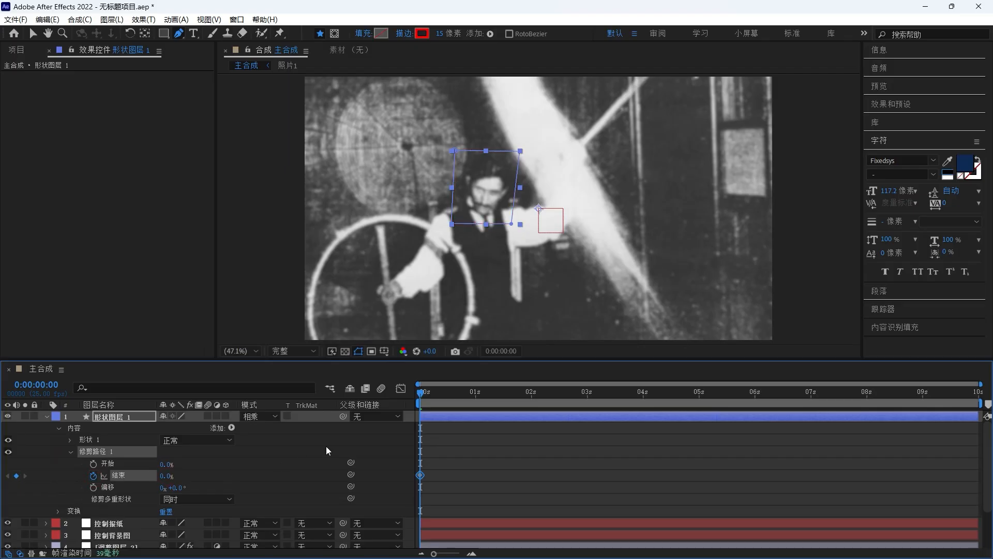
pyautogui.moveTo(420, 392); pyautogui.dragTo(455, 392)
pyautogui.moveTo(162, 476); pyautogui.dragTo(303, 476)
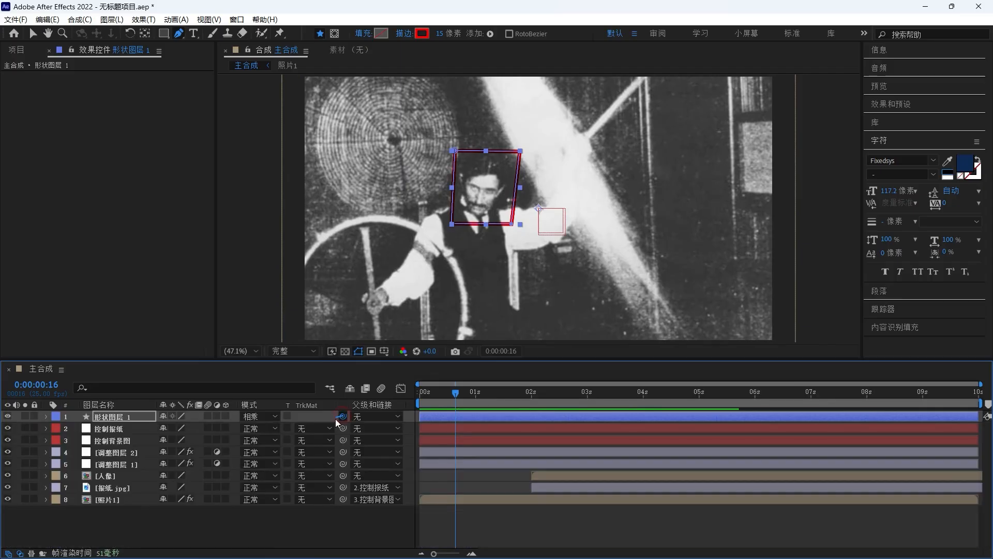
# Parent 形状图层 1 to 控制背景图 and keyframe its 不透明度, with 100% at 0:00:00:19
pyautogui.moveTo(335, 417); pyautogui.dragTo(144, 440)
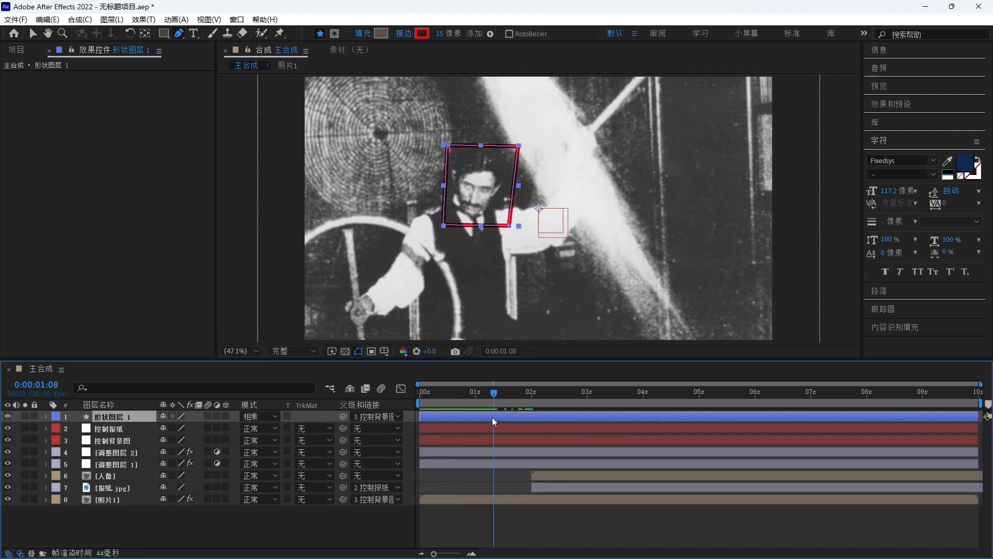
pyautogui.press('t')
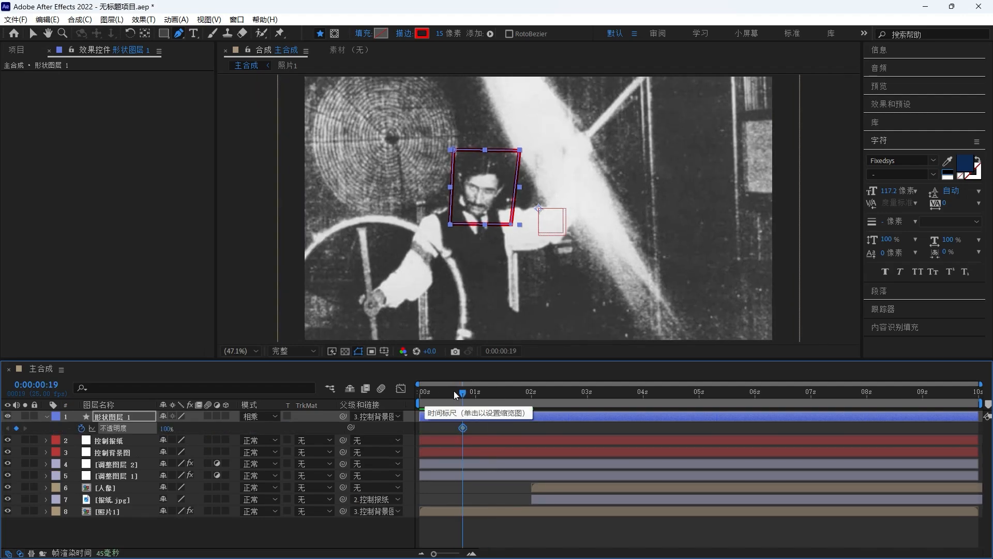
pyautogui.moveTo(458, 394); pyautogui.dragTo(426, 404)
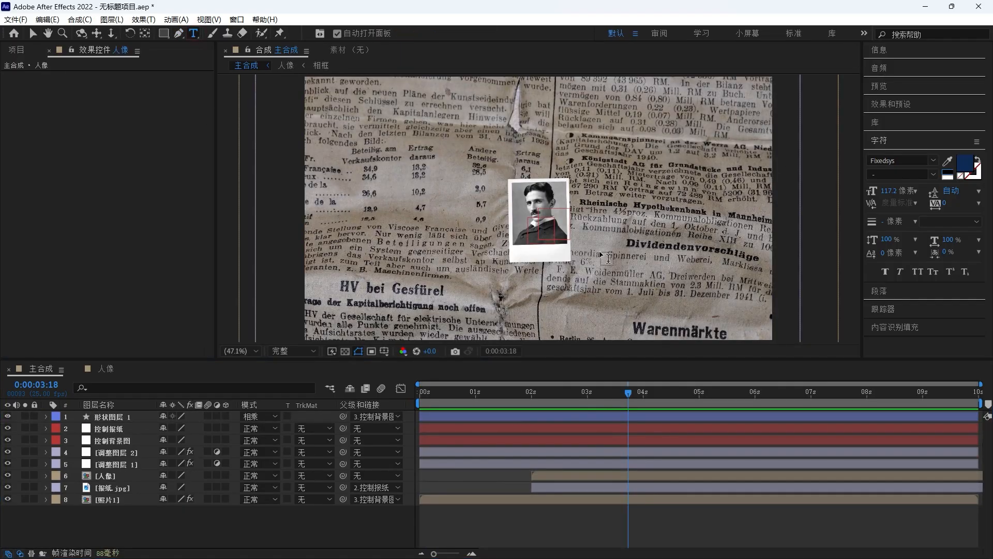
# Add the text "Alternating Current (AC)" at 71 pixels and place it on the newspaper, below and right of the portrait
pyautogui.click(602, 276)
pyautogui.write('Alternating Current (AC)')
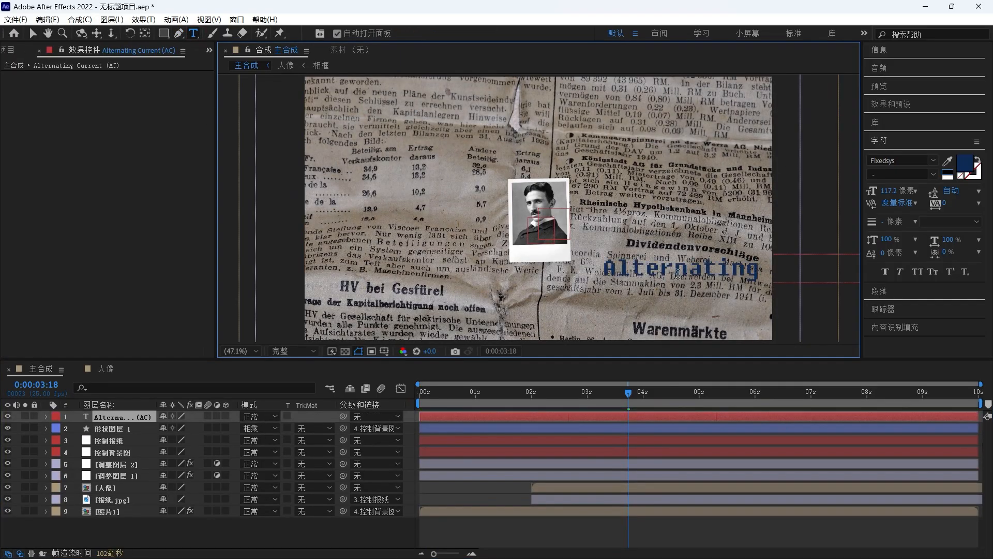
pyautogui.press('v')
pyautogui.moveTo(677, 274); pyautogui.dragTo(460, 300)
pyautogui.moveTo(885, 192); pyautogui.dragTo(862, 199)
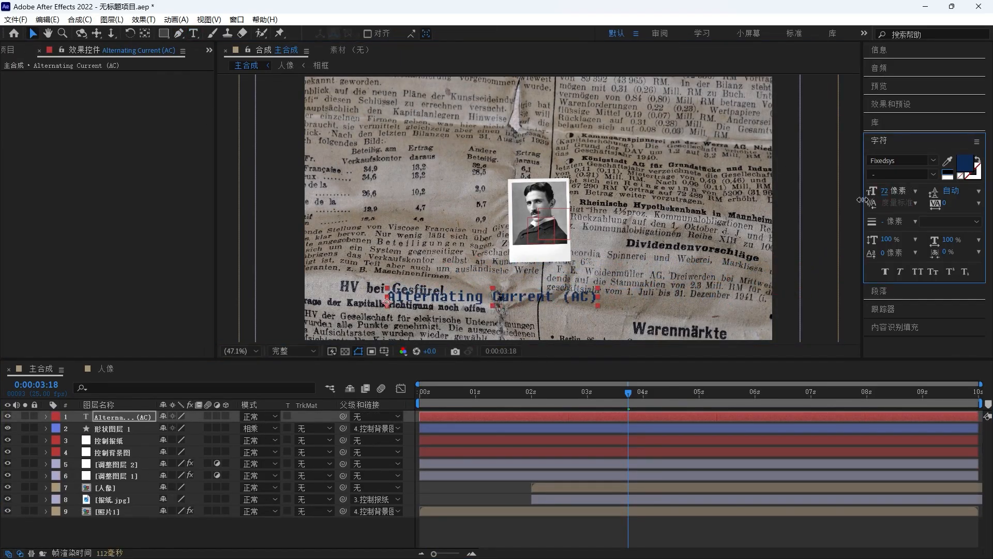
pyautogui.moveTo(559, 297); pyautogui.dragTo(672, 275)
pyautogui.moveTo(672, 275); pyautogui.dragTo(668, 274)
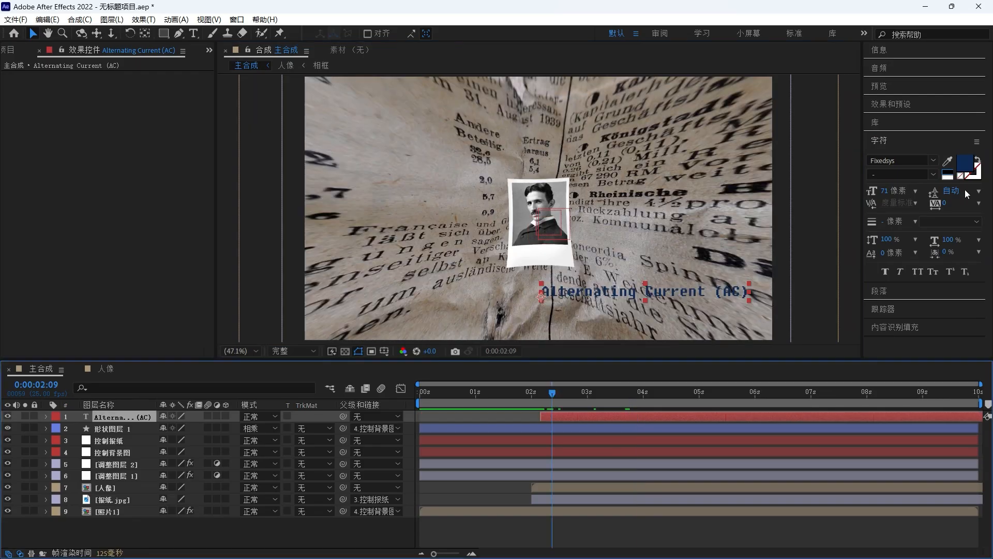
# Make the Alternating Current (AC) text red, set its blending mode to 相乘, and rotate it to -4.3°
pyautogui.click(964, 165)
pyautogui.click(280, 192)
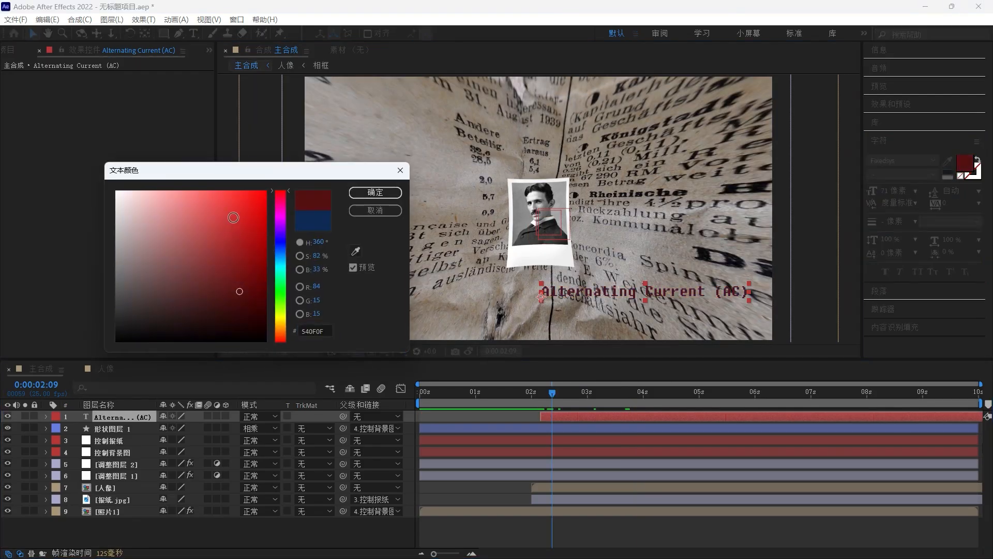
pyautogui.moveTo(234, 217); pyautogui.dragTo(271, 187)
pyautogui.click(362, 192)
pyautogui.click(257, 417)
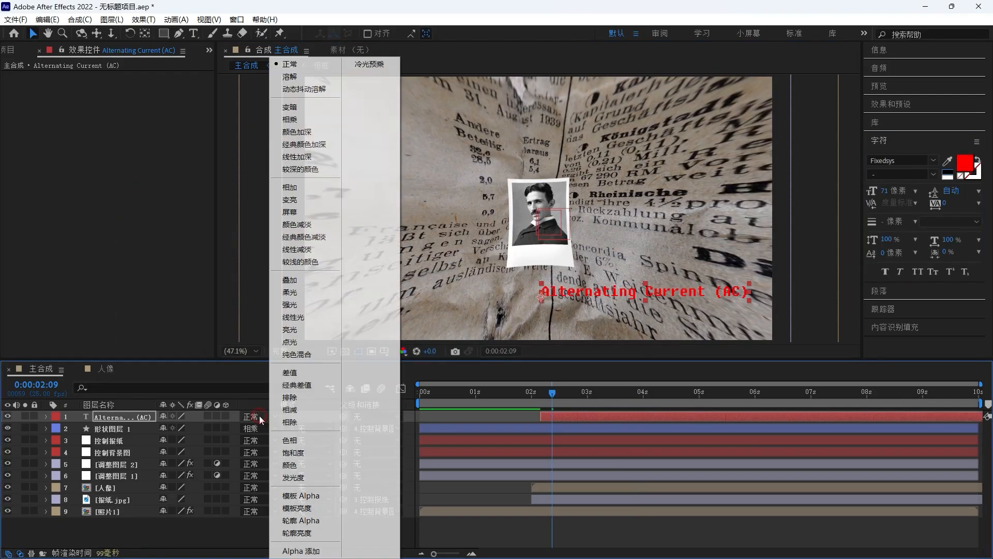
pyautogui.click(290, 119)
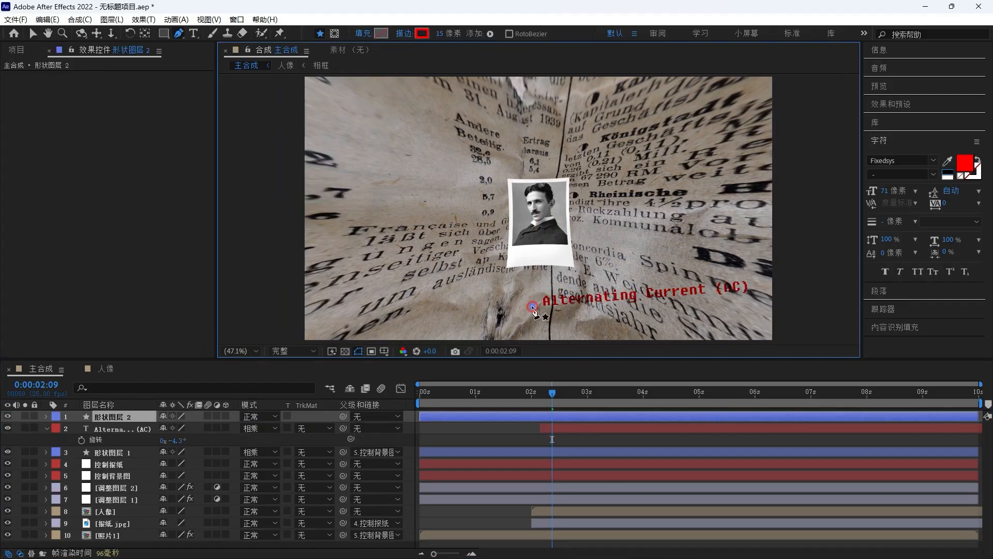
# Draw a curved Pen loop with crossing ends around the Alternating Current (AC) text and set its blending mode to 相乘
pyautogui.moveTo(755, 269); pyautogui.dragTo(810, 304)
pyautogui.moveTo(577, 323); pyautogui.dragTo(561, 313)
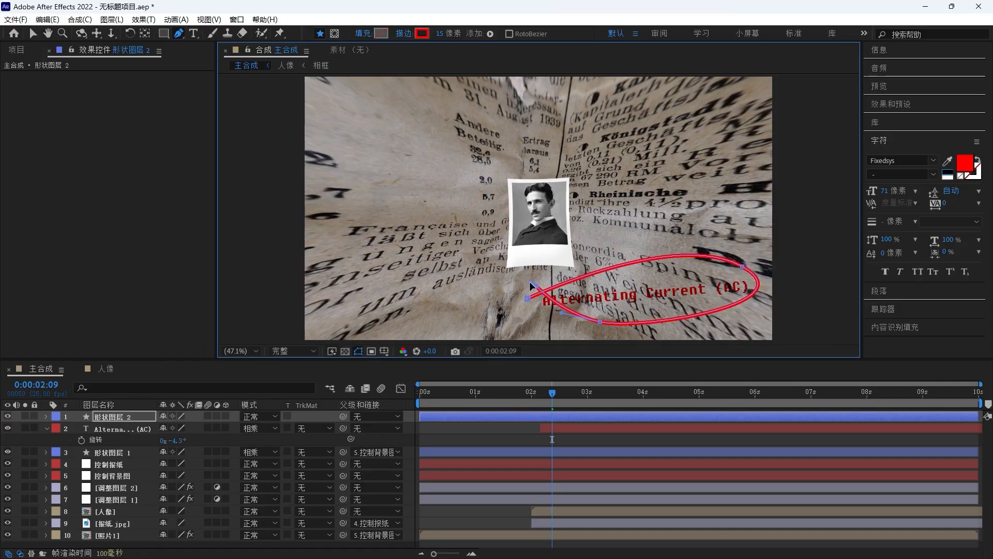
pyautogui.press('v')
pyautogui.click(258, 416)
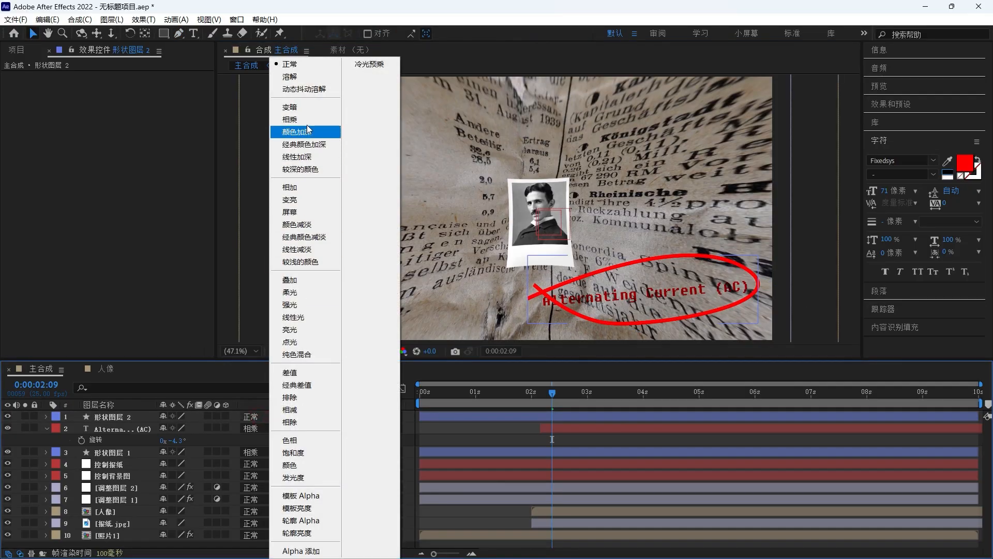
pyautogui.click(289, 119)
# Copy the 结束 trim animation from 形状图层 1 to 形状图层 2 at 0:00:02:09, and change the loop's stroke to blue
pyautogui.click(121, 444)
pyautogui.press('u')
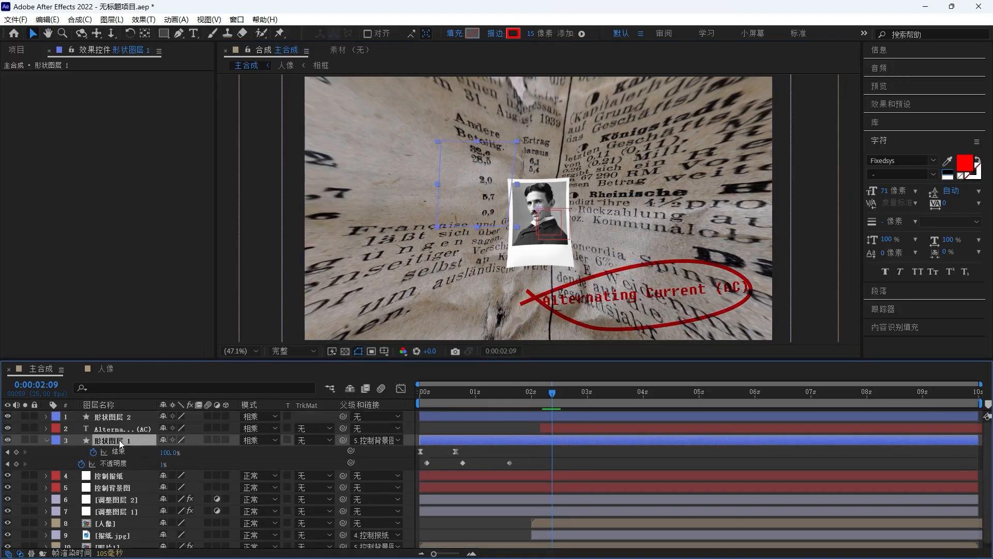
pyautogui.click(129, 451)
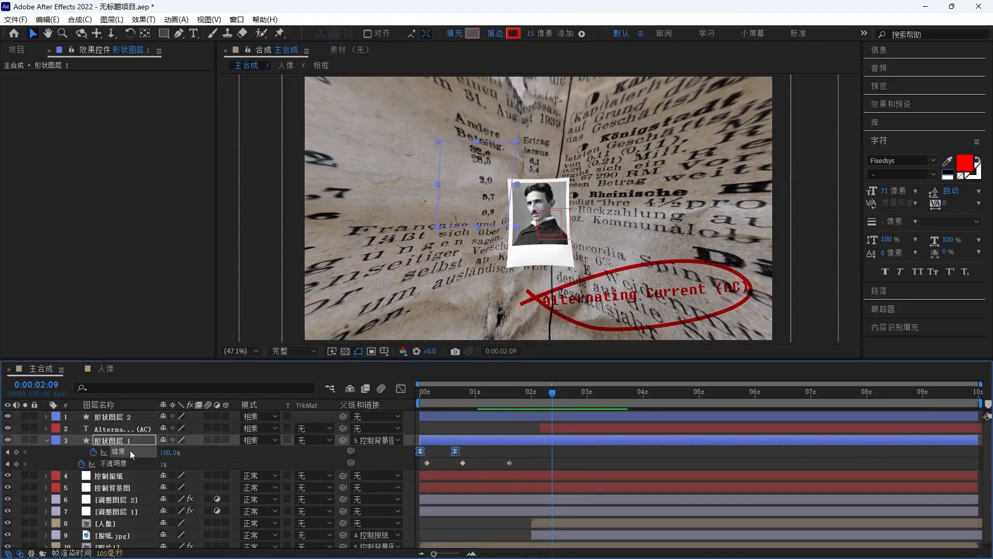
pyautogui.click(138, 416)
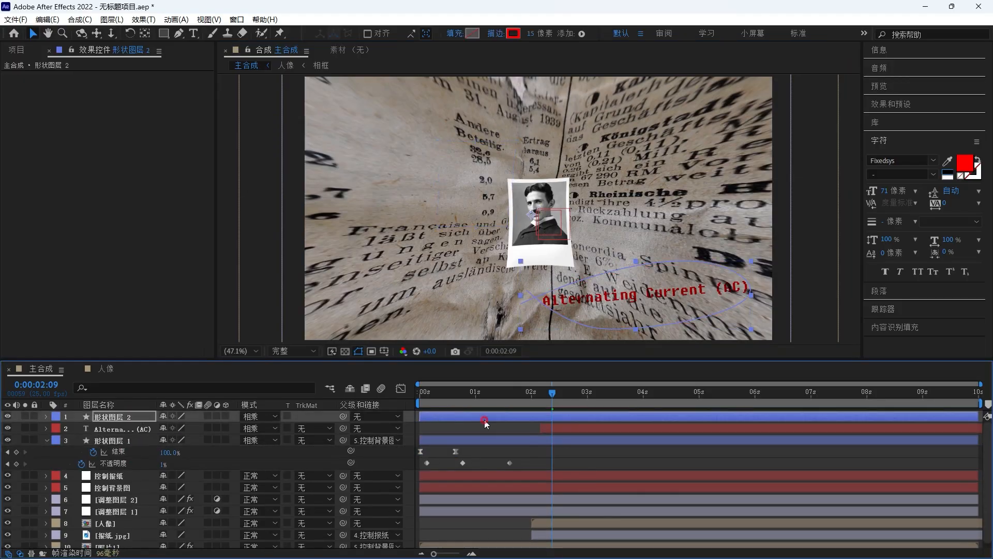
pyautogui.click(514, 33)
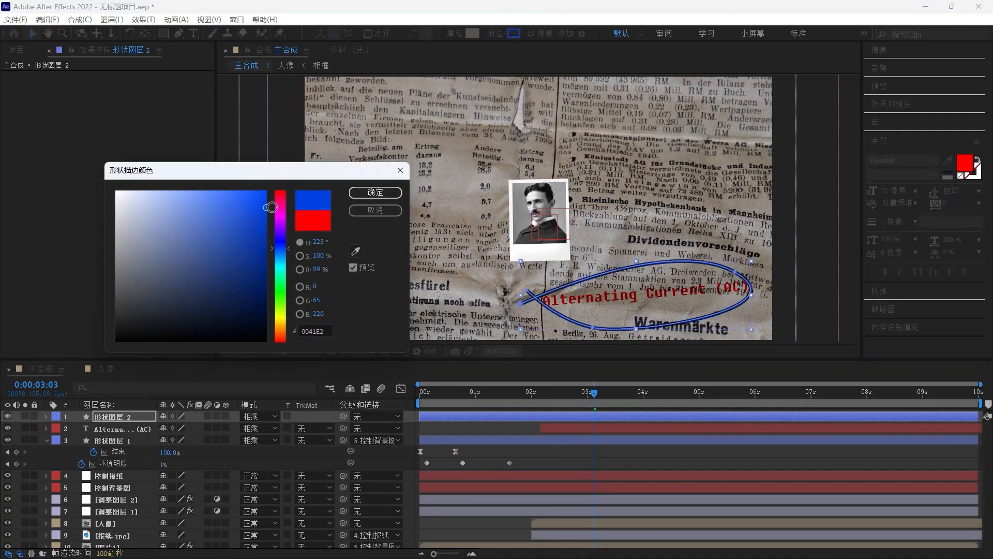
pyautogui.click(375, 193)
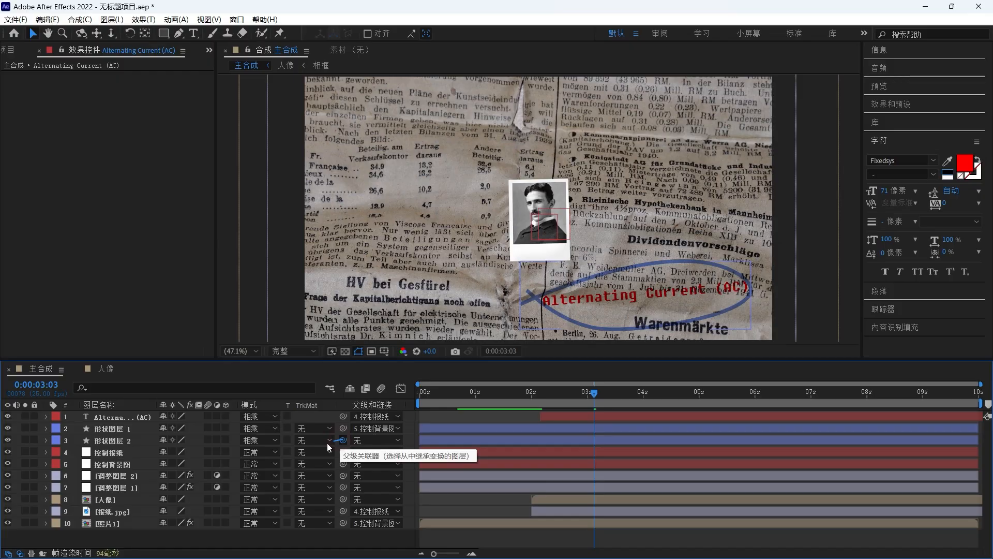
# Parent 形状图层 2 and the Alternating Current (AC) text layer to 控制背景图 and preview the result
pyautogui.moveTo(327, 443); pyautogui.dragTo(129, 465)
pyautogui.moveTo(129, 464); pyautogui.dragTo(130, 463)
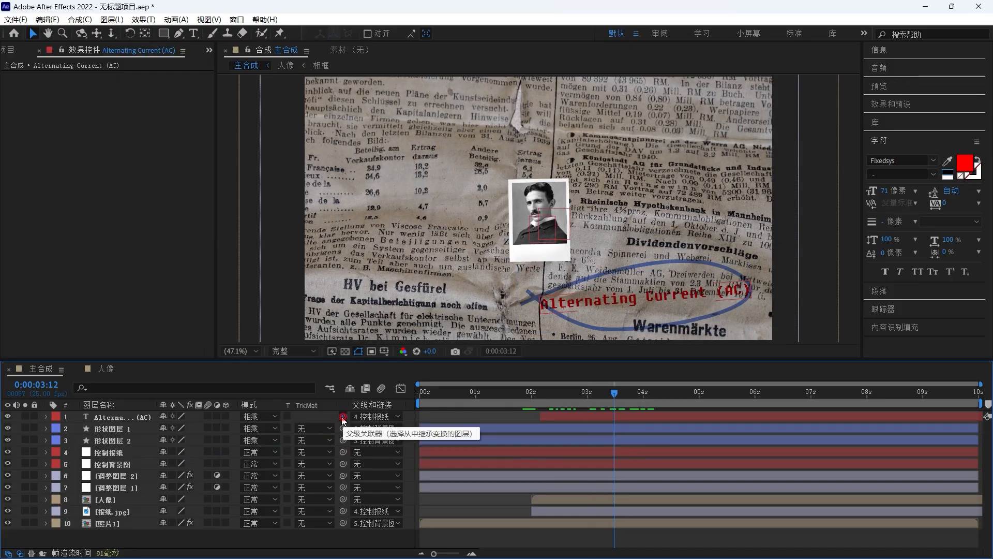
pyautogui.moveTo(343, 416); pyautogui.dragTo(135, 462)
pyautogui.moveTo(135, 463); pyautogui.dragTo(136, 464)
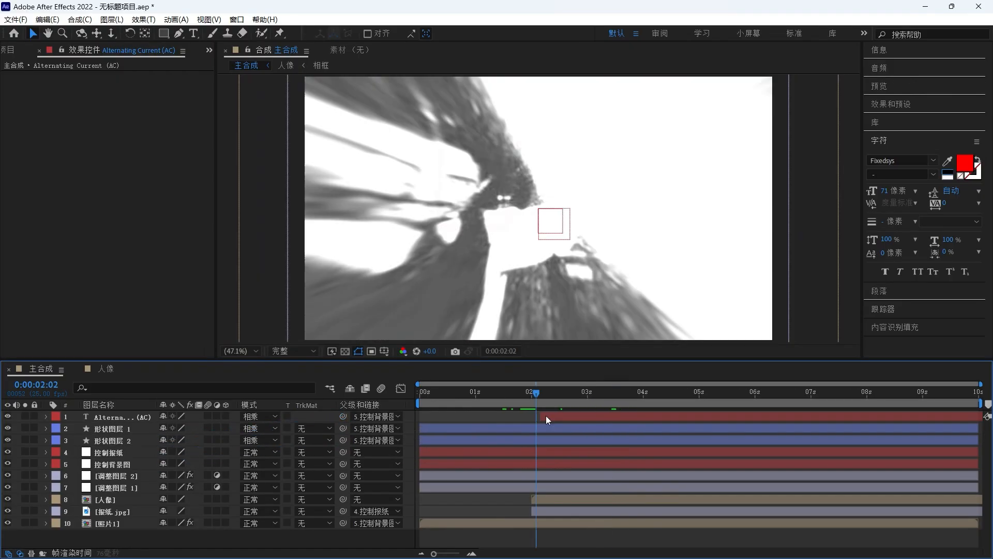
pyautogui.moveTo(546, 416); pyautogui.dragTo(597, 415)
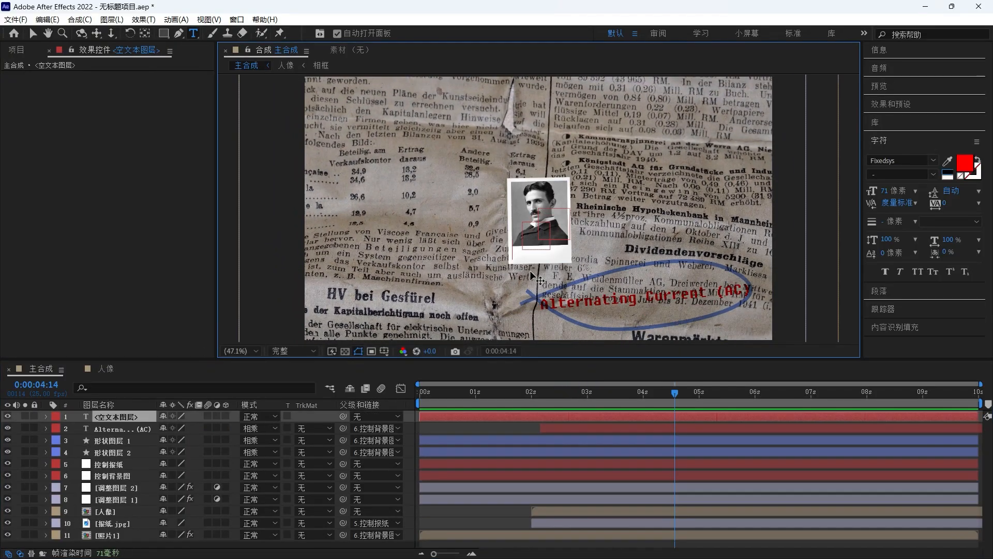
# Add a black 38 px "Nikola Tesla" caption on the portrait's lower border, rotated -2.0°, and parent it to 人像
pyautogui.write('Nikola Tesla')
pyautogui.click(32, 33)
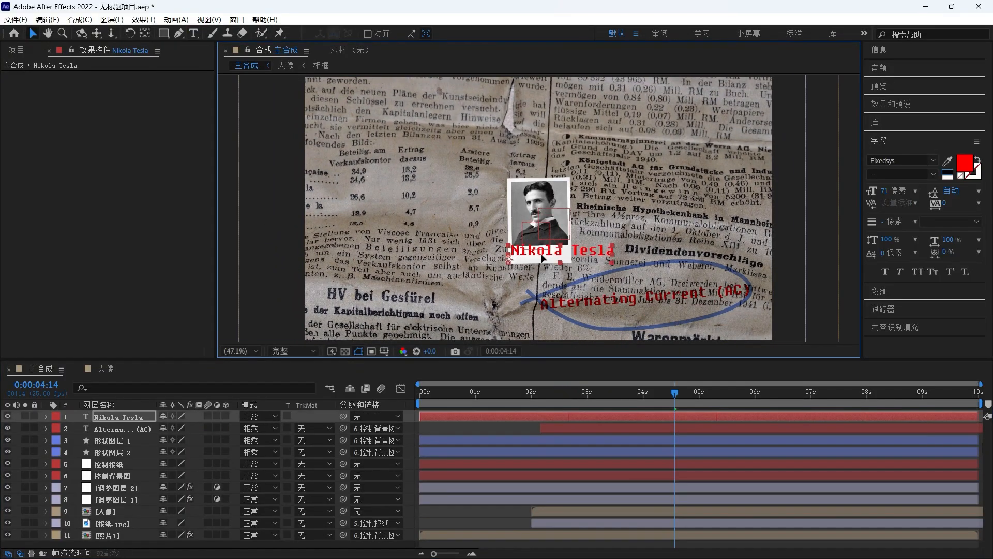
pyautogui.moveTo(885, 191); pyautogui.dragTo(870, 192)
pyautogui.moveTo(885, 192); pyautogui.dragTo(883, 192)
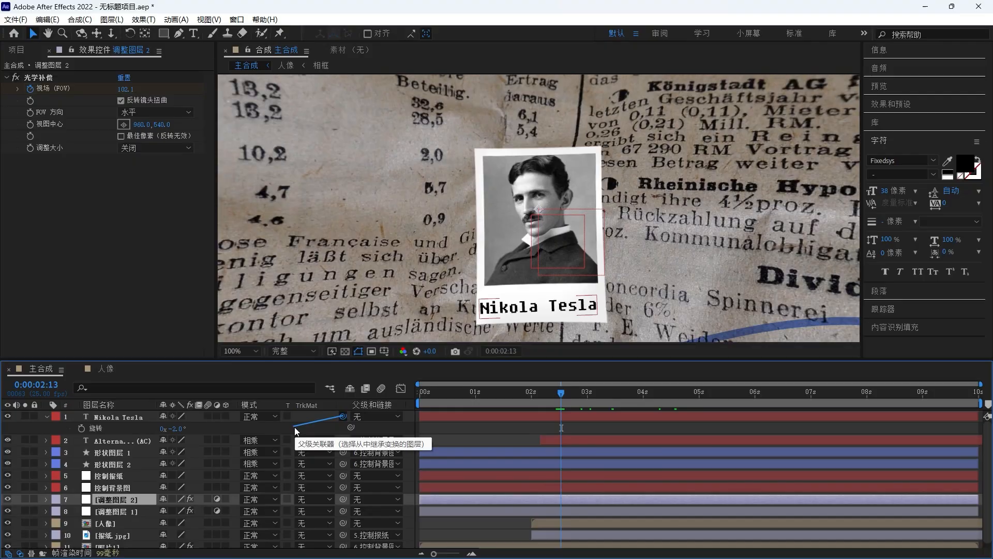
pyautogui.moveTo(343, 416); pyautogui.dragTo(181, 524)
pyautogui.click(421, 417)
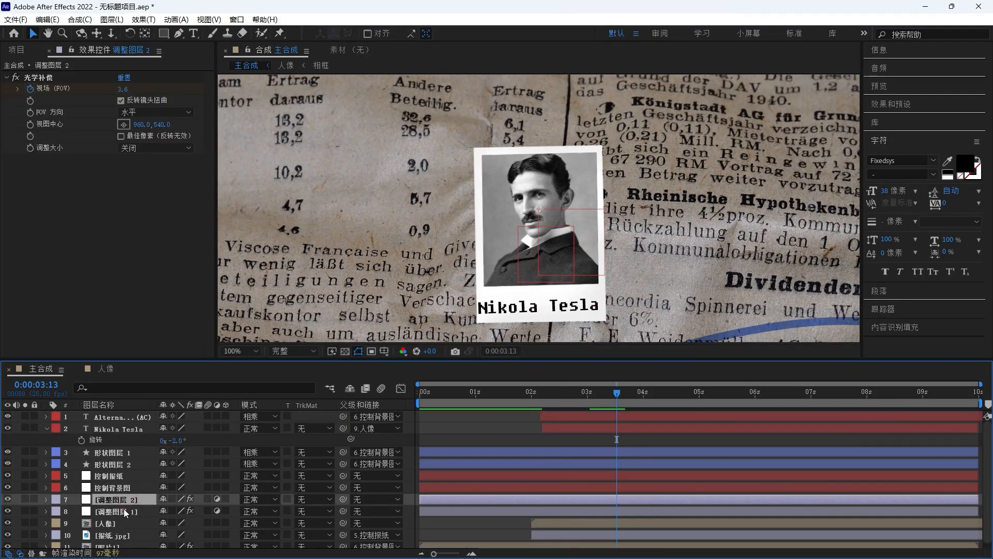
# Move 调整图层 2 and 调整图层 1 to the top of the layer stack and scrub through the transition
pyautogui.keyDown('shift'); pyautogui.click(131, 501); pyautogui.keyUp('shift')
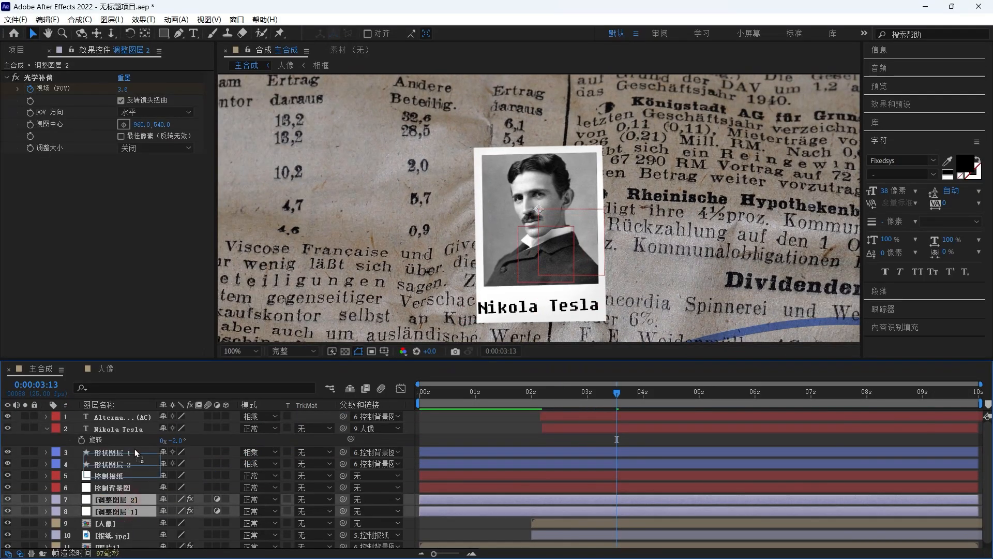
pyautogui.moveTo(135, 453); pyautogui.dragTo(137, 412)
pyautogui.click(572, 409)
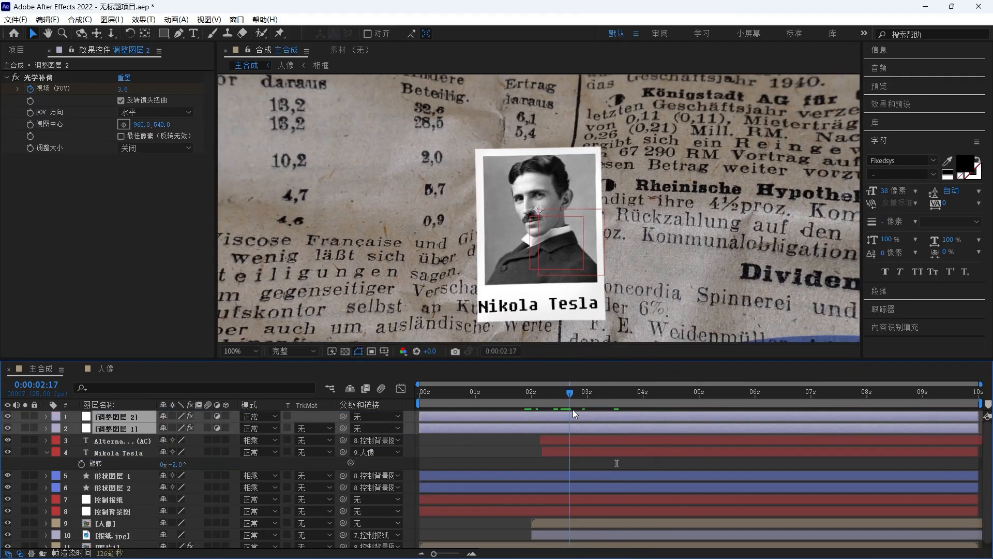
pyautogui.moveTo(574, 414); pyautogui.dragTo(603, 414)
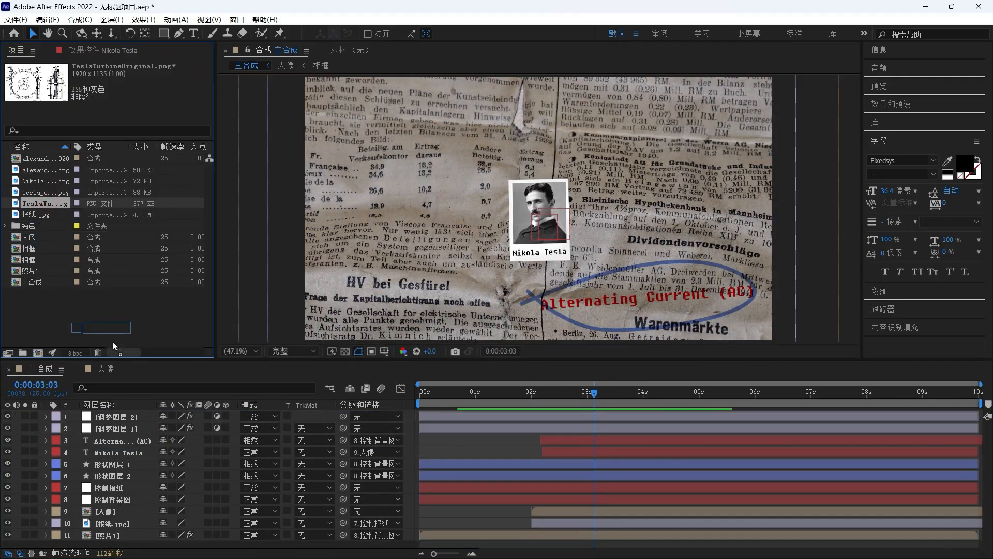
# Add TeslaTurbineOriginal.png beneath the adjustment layers, scaled to 31%, and set its blending mode to 相乘
pyautogui.moveTo(114, 345); pyautogui.dragTo(136, 459)
pyautogui.press('s')
pyautogui.click(258, 440)
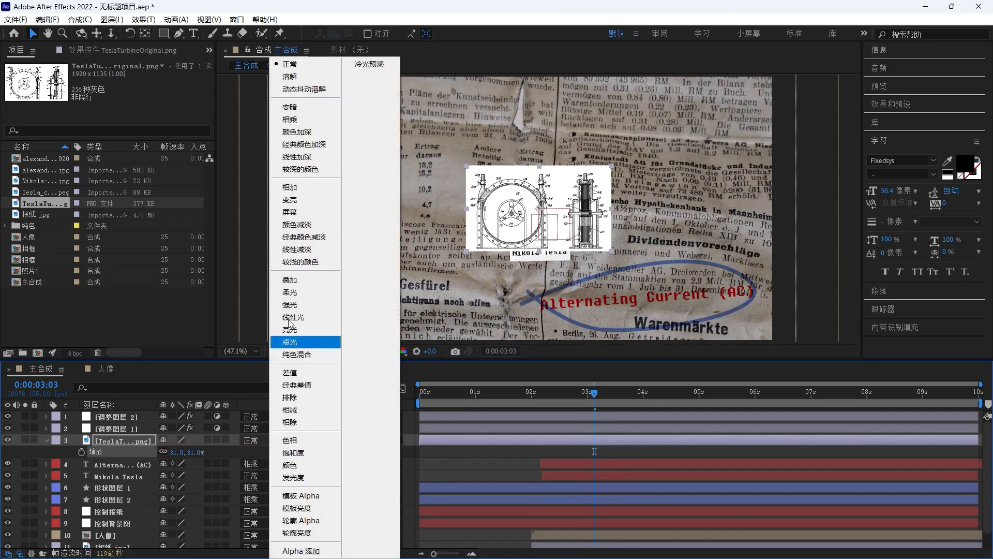
pyautogui.click(289, 119)
# Position the turbine drawing on the newspaper left of the portrait with a delayed opacity fade-in, and parent it to 控制报纸
pyautogui.moveTo(462, 190); pyautogui.dragTo(385, 169)
pyautogui.moveTo(420, 440); pyautogui.dragTo(460, 440)
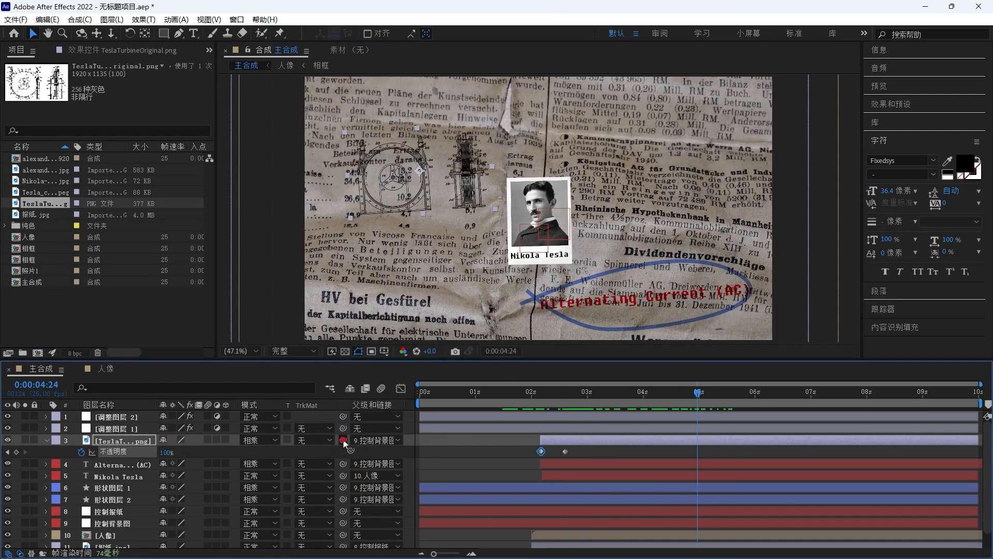
pyautogui.moveTo(343, 440); pyautogui.dragTo(124, 511)
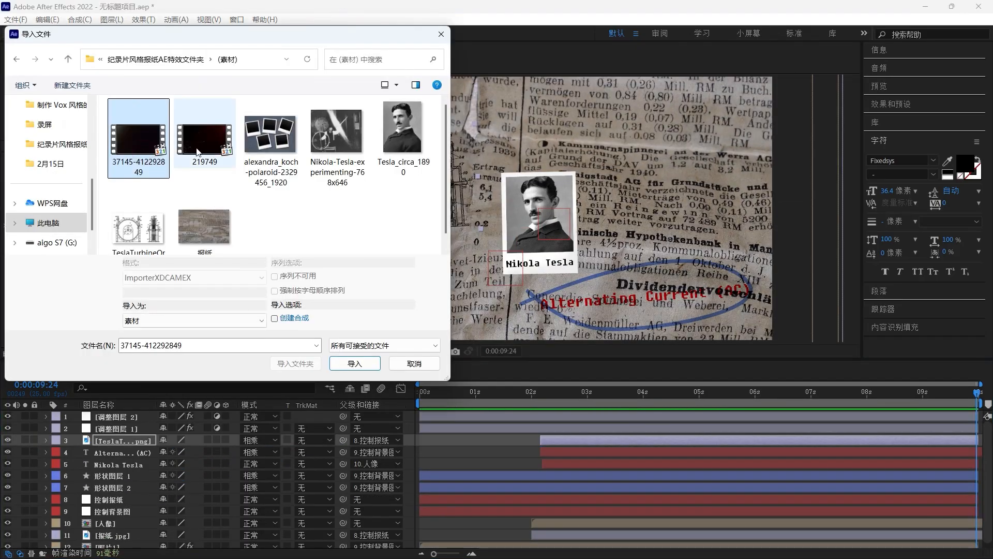
pyautogui.keyDown('ctrl'); pyautogui.click(205, 137); pyautogui.keyUp('ctrl')
pyautogui.click(348, 364)
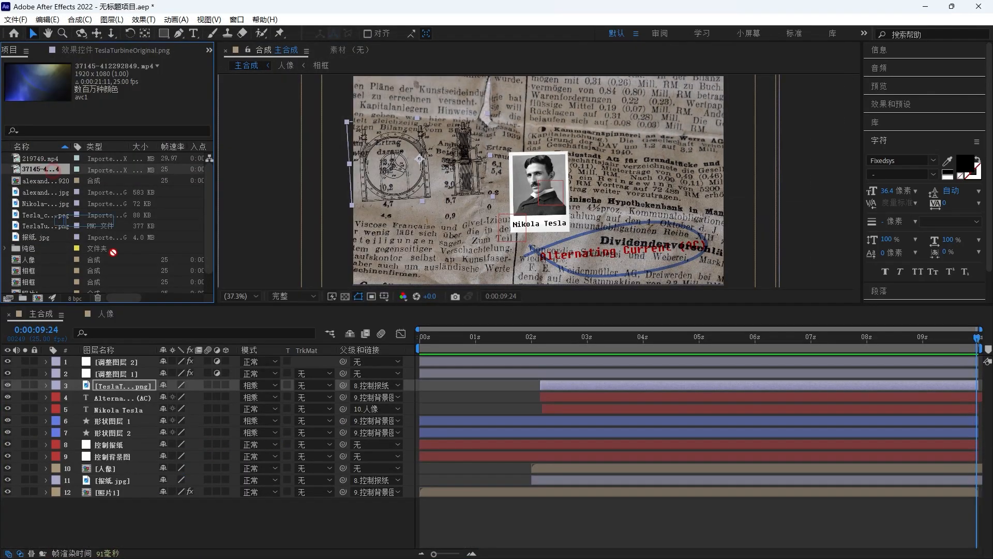
pyautogui.moveTo(113, 251); pyautogui.dragTo(130, 362)
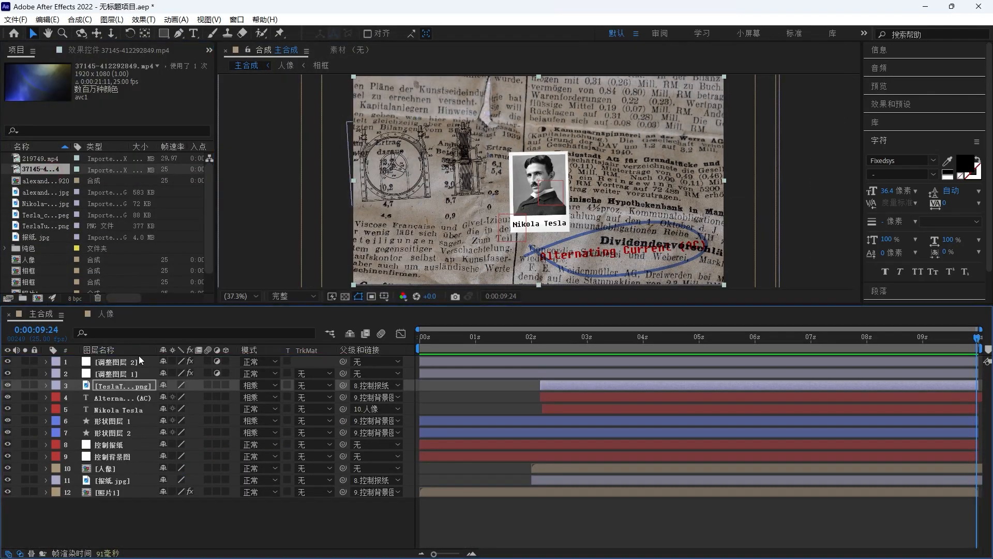
# Set the 37145-412292849.mp4 layer's blending mode to 相加 and lower its opacity
pyautogui.click(259, 361)
pyautogui.click(290, 188)
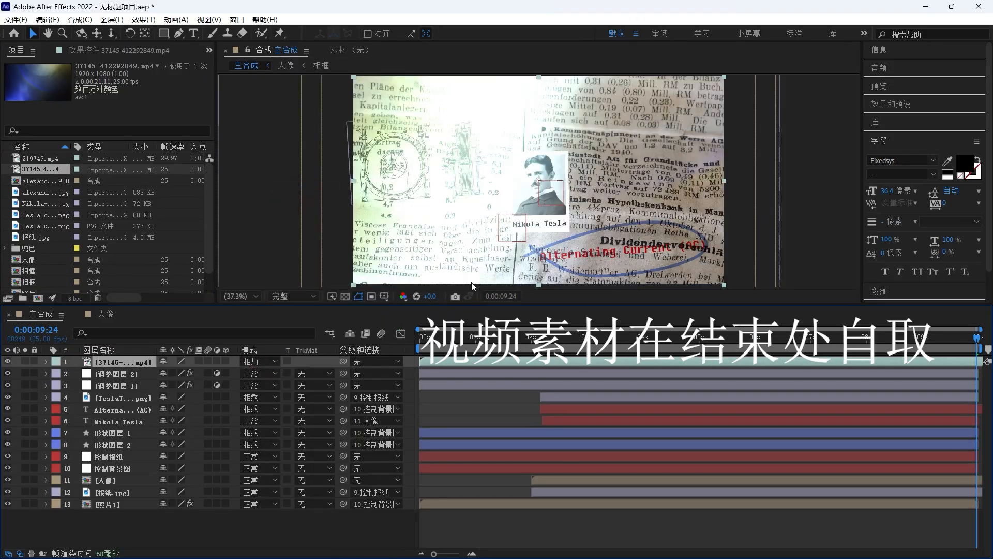
pyautogui.press('t')
pyautogui.moveTo(165, 373); pyautogui.dragTo(135, 384)
# Add 219749.mp4 below the first light overlay, set its blending mode to 屏幕, and set its opacity to 23%
pyautogui.moveTo(58, 159); pyautogui.dragTo(125, 373)
pyautogui.moveTo(124, 374); pyautogui.dragTo(125, 374)
pyautogui.click(266, 374)
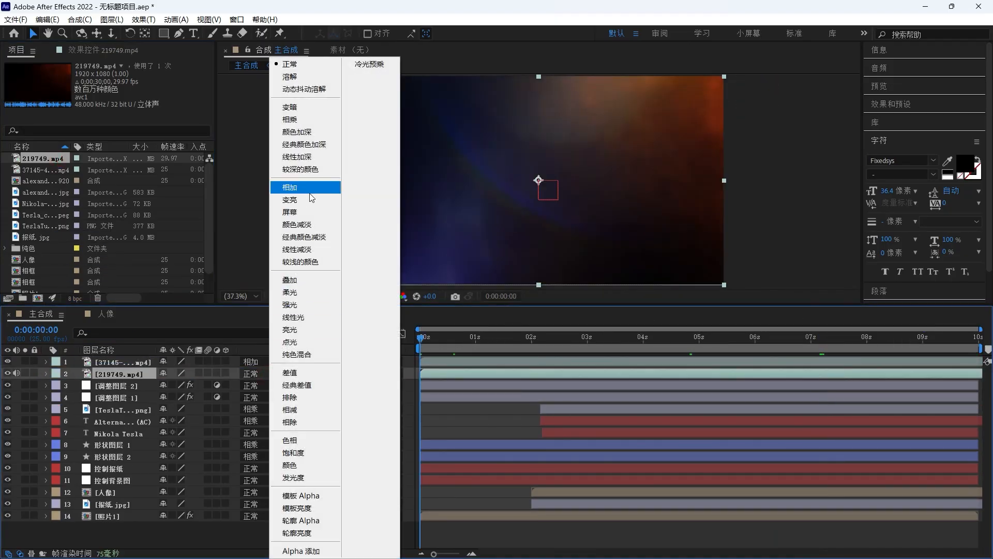
pyautogui.click(289, 212)
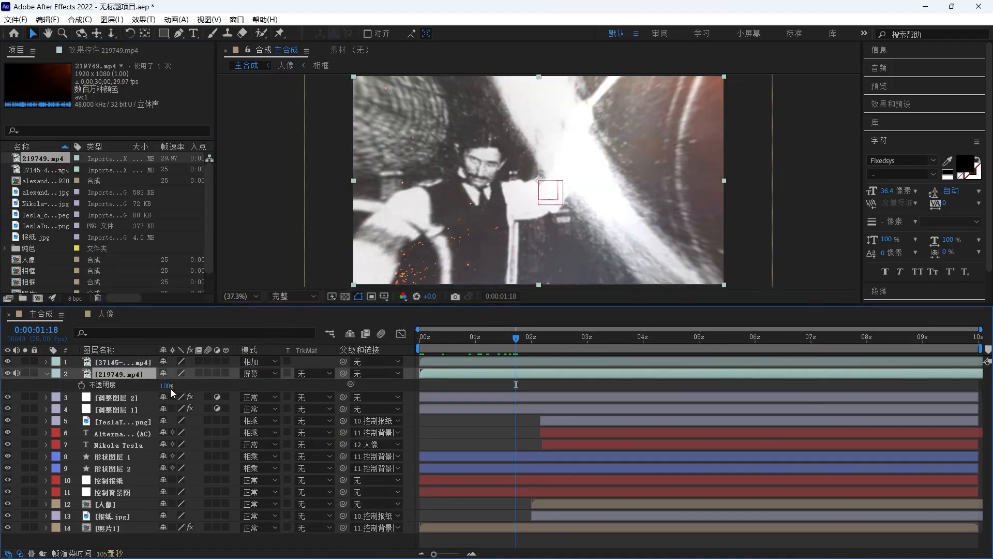
pyautogui.moveTo(166, 385); pyautogui.dragTo(155, 395)
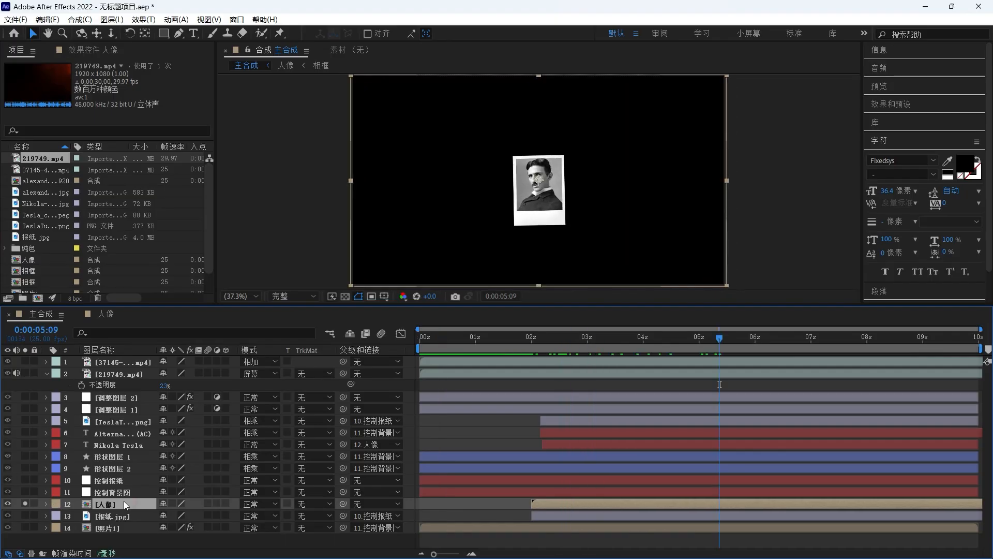
# Apply the 毛边 effect to 人像 with 边界 10.80 and 比例 64.0
pyautogui.hotkey('ctrl', 'space')
pyautogui.write('毛边')
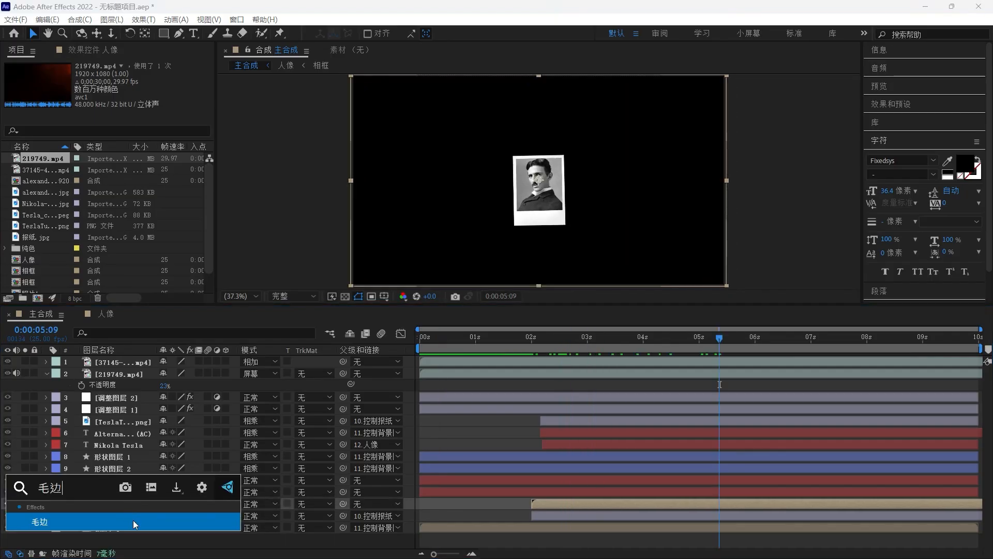
pyautogui.click(133, 520)
pyautogui.moveTo(125, 151); pyautogui.dragTo(117, 157)
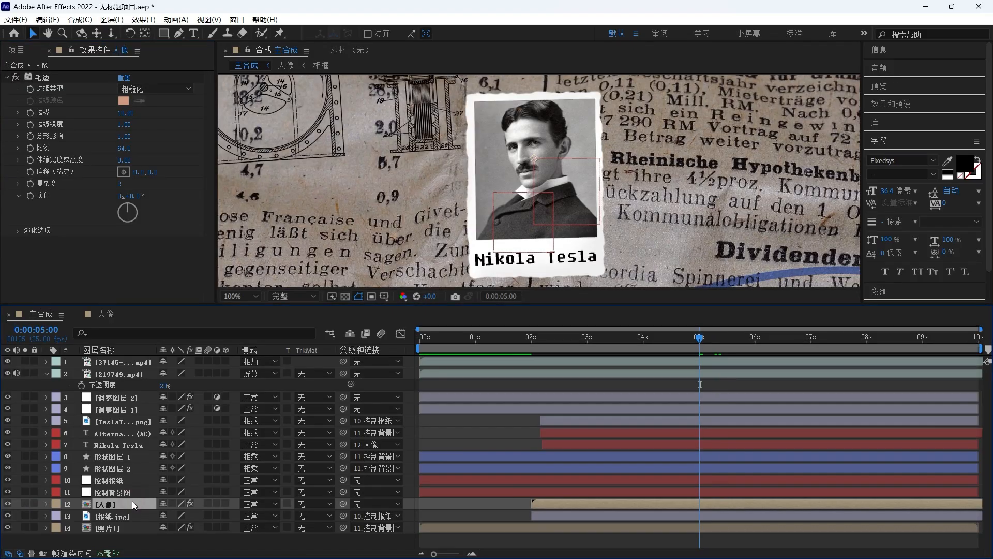
# Apply the 投影 effect to 人像 with 距离 11.0 and 柔和度 20.0
pyautogui.hotkey('ctrl', 'space')
pyautogui.write('touy')
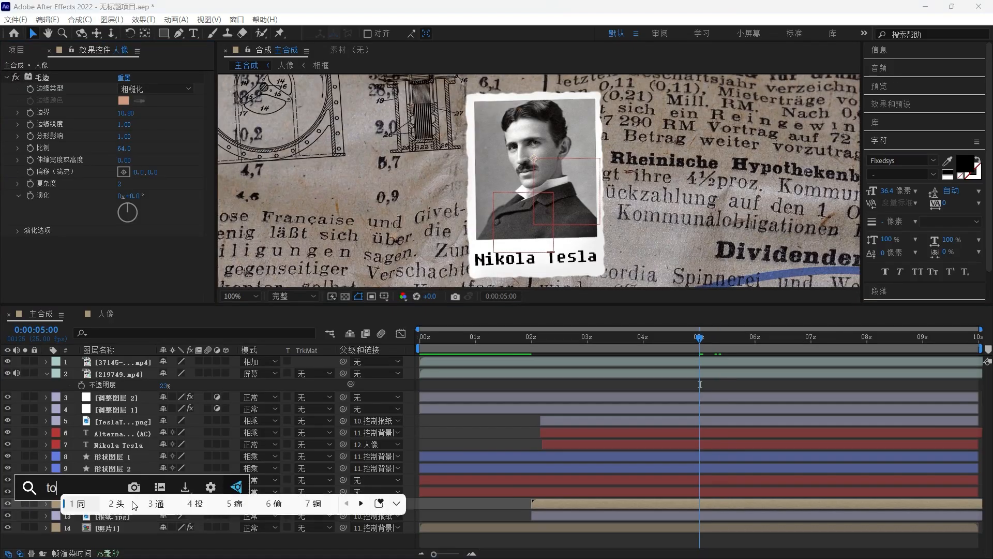
pyautogui.press('space')
pyautogui.click(132, 518)
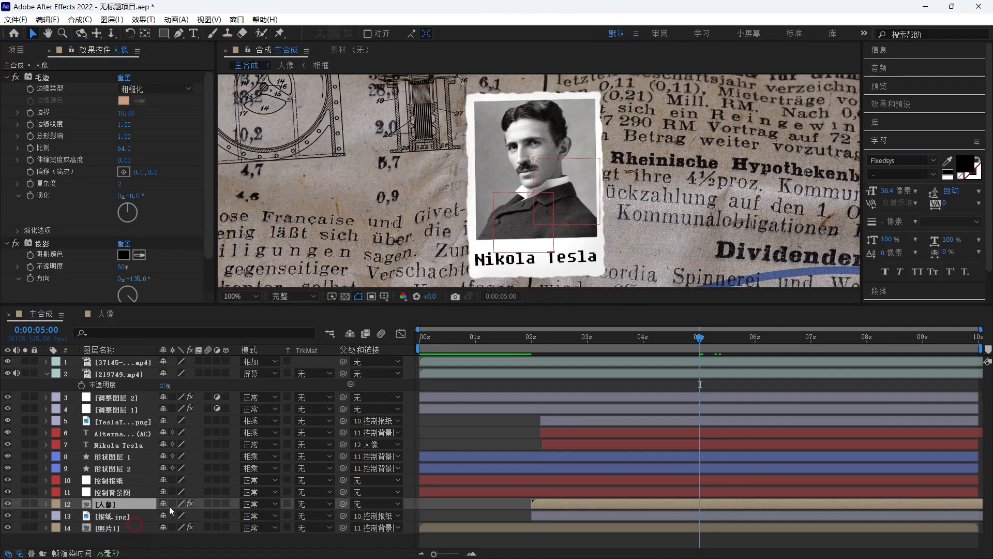
pyautogui.moveTo(126, 161); pyautogui.dragTo(129, 161)
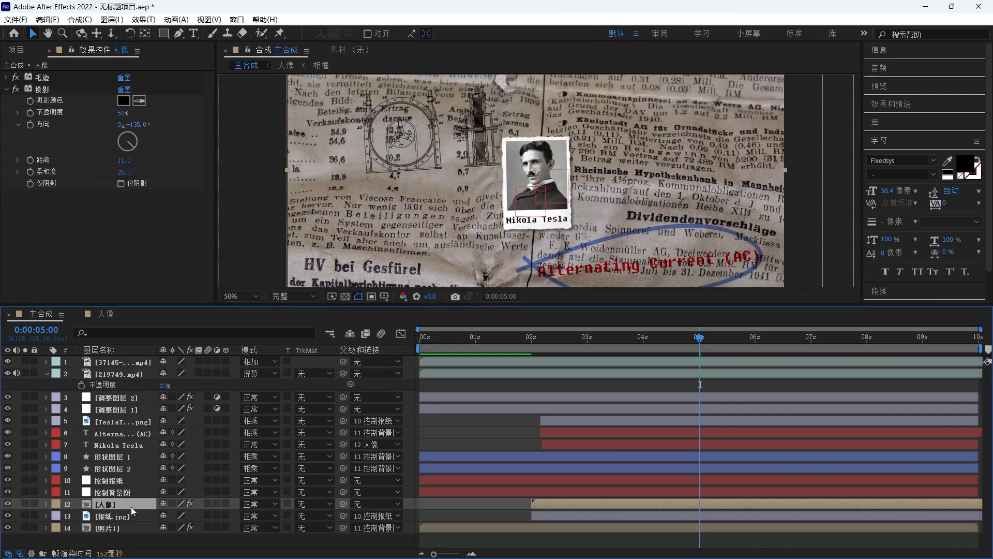
# Apply the 曲线 effect to 人像, place it above 毛边, and bend the curve down to darken the portrait
pyautogui.hotkey('ctrl', 'space')
pyautogui.write('quxian')
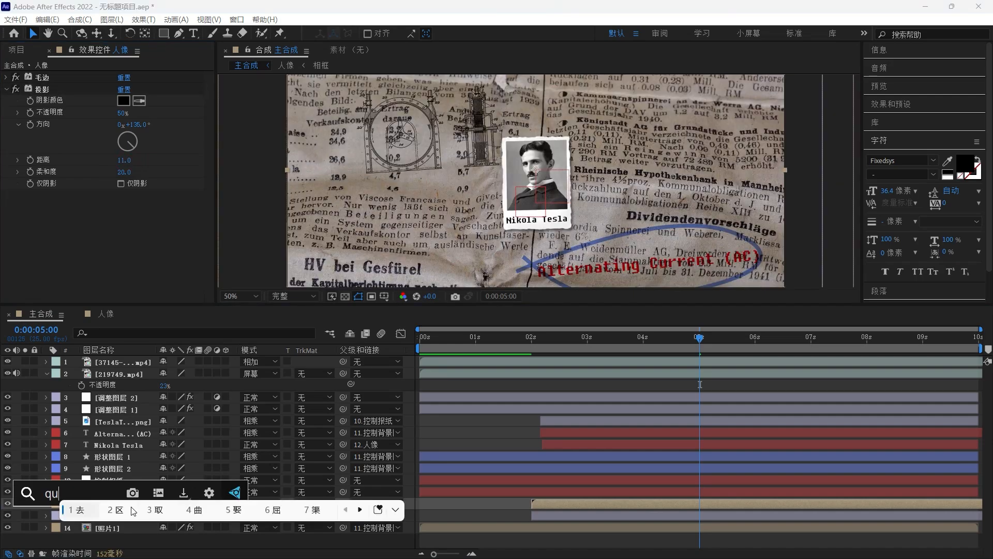
pyautogui.press('space')
pyautogui.click(132, 508)
pyautogui.moveTo(44, 197); pyautogui.dragTo(64, 77)
pyautogui.moveTo(110, 197); pyautogui.dragTo(113, 210)
pyautogui.moveTo(76, 242); pyautogui.dragTo(75, 246)
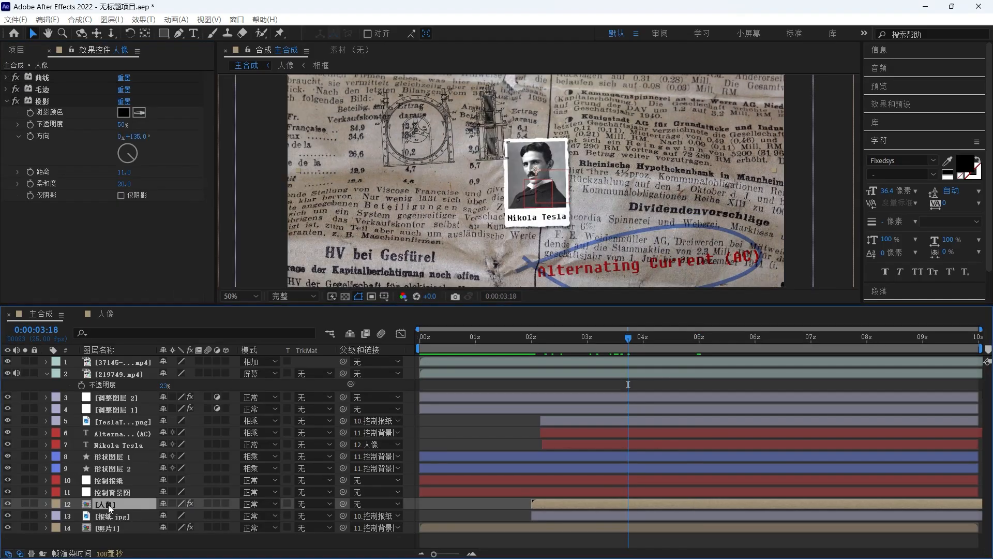
# Apply the 色调 effect to 人像 above 曲线 and map white to light grey
pyautogui.hotkey('ctrl', 'space')
pyautogui.write('se')
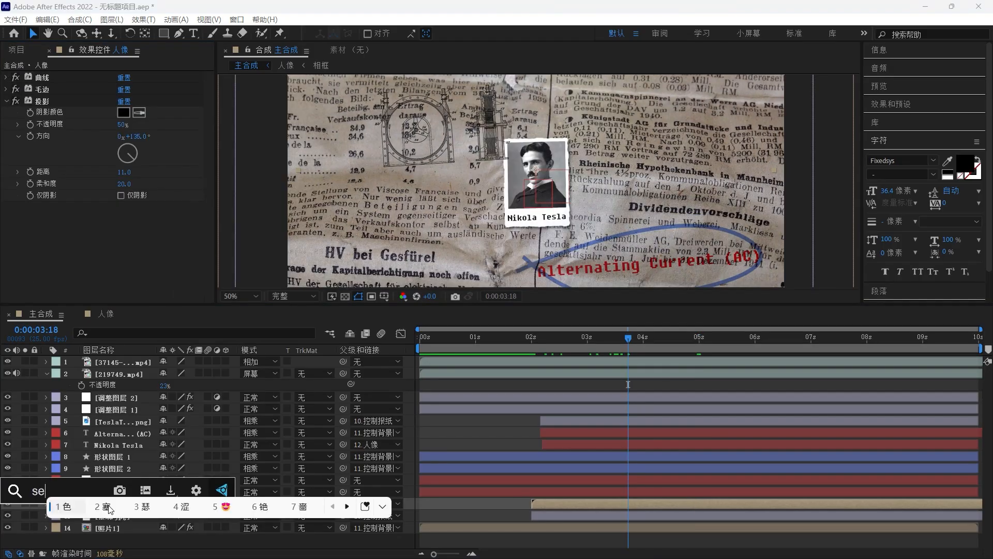
pyautogui.write('d')
pyautogui.press('space')
pyautogui.click(107, 526)
pyautogui.moveTo(41, 207); pyautogui.dragTo(52, 77)
pyautogui.click(123, 100)
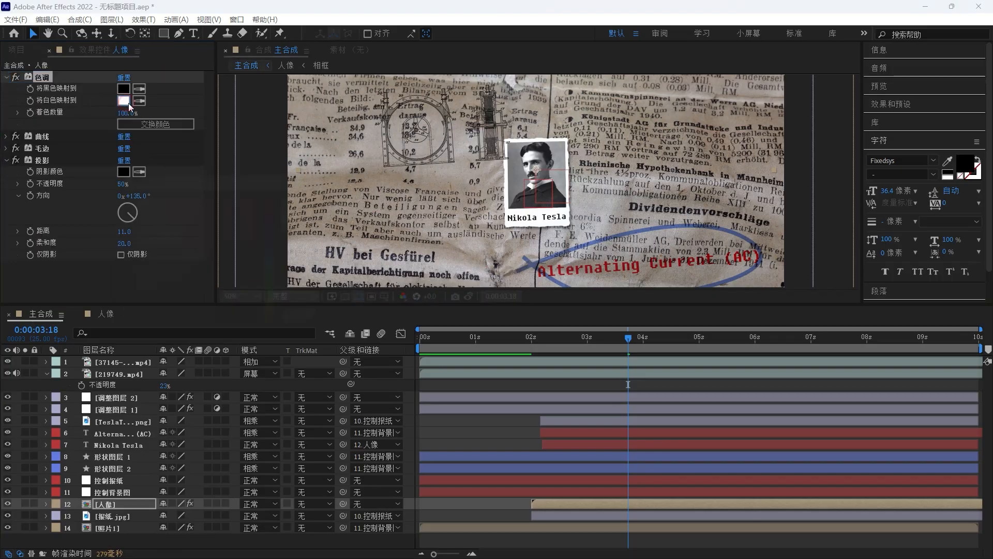
pyautogui.click(356, 196)
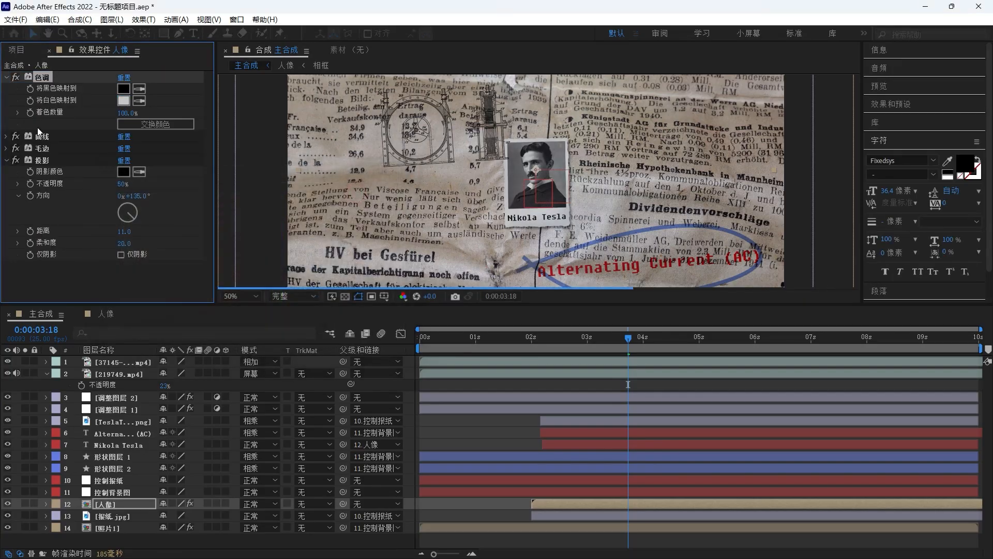
# Apply the 杂色 effect to 人像 between 曲线 and 毛边, and set 杂色数量 to 12%
pyautogui.hotkey('ctrl', 'space')
pyautogui.write('zase')
pyautogui.press('space')
pyautogui.click(123, 442)
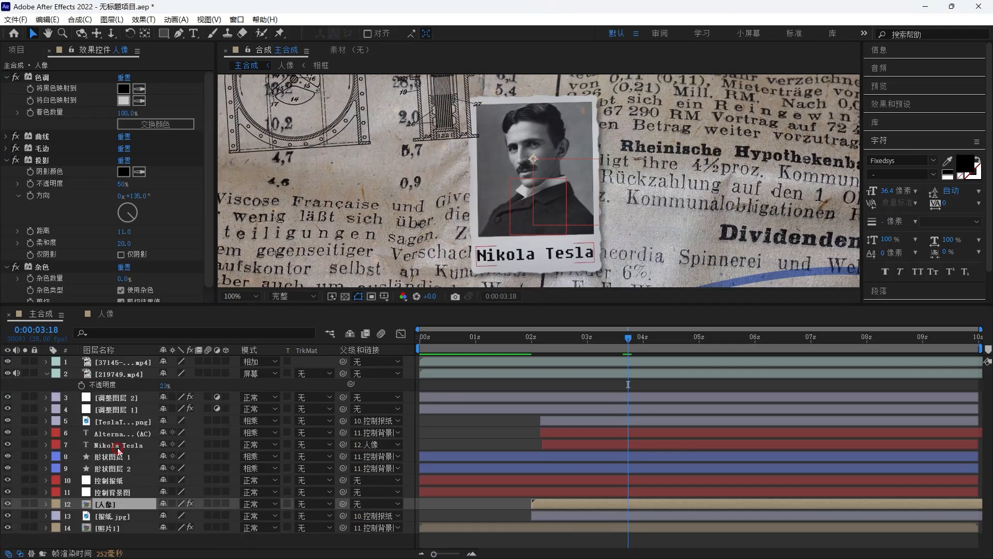
pyautogui.moveTo(41, 125); pyautogui.dragTo(50, 97)
pyautogui.click(124, 111)
pyautogui.write('12')
pyautogui.press('Return')
pyautogui.press('.')
pyautogui.press('.')
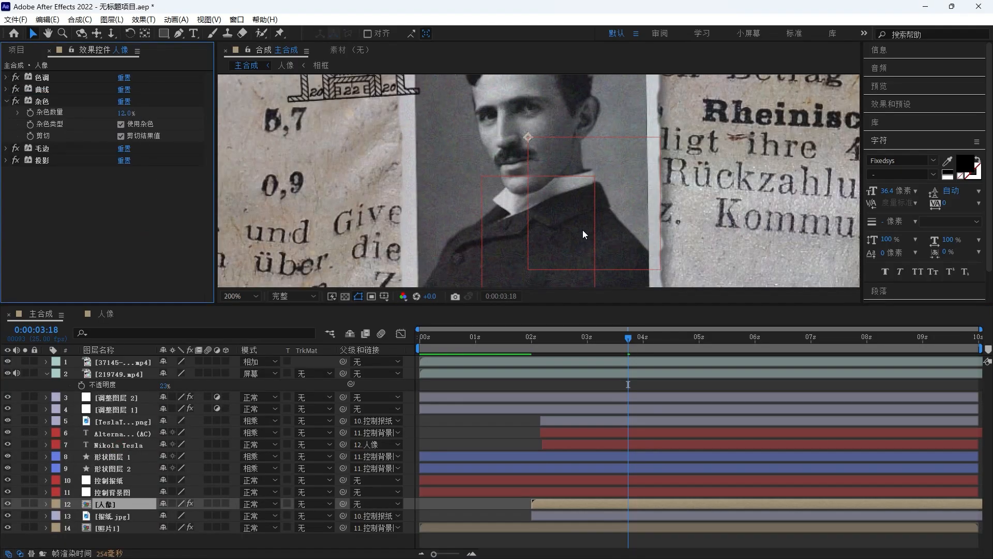